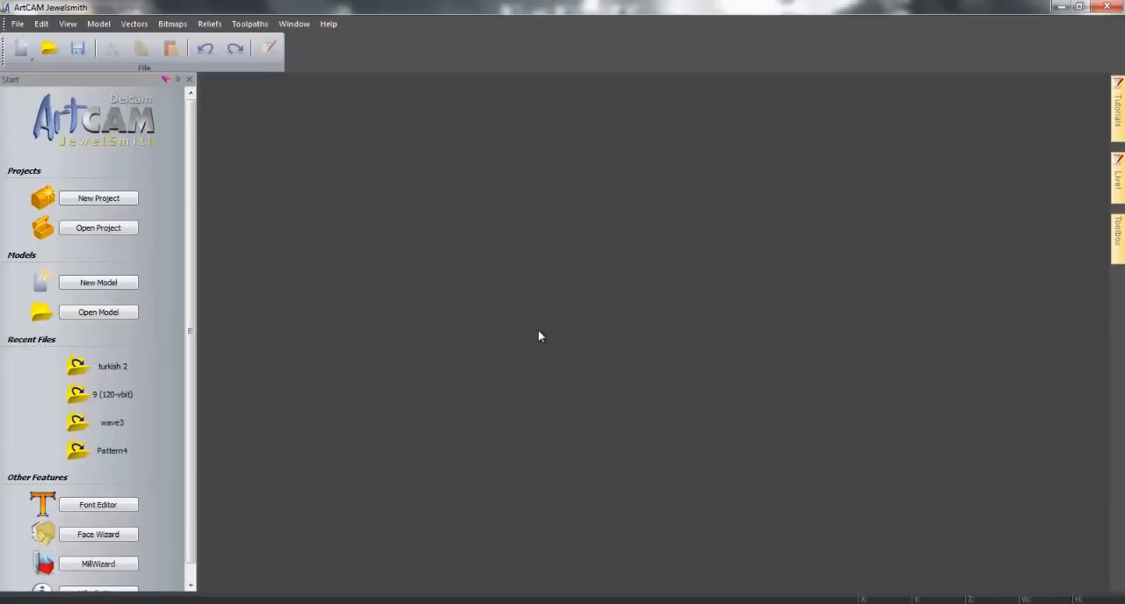
- Create a new model 300 mm high and 250 mm wide
click(134, 284)
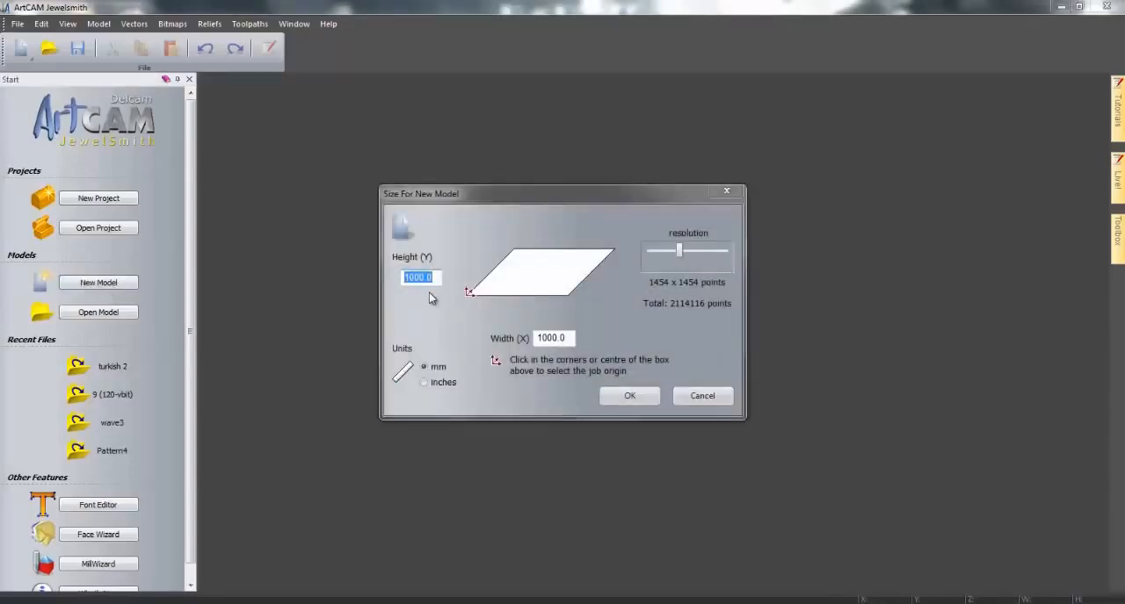
text(300)
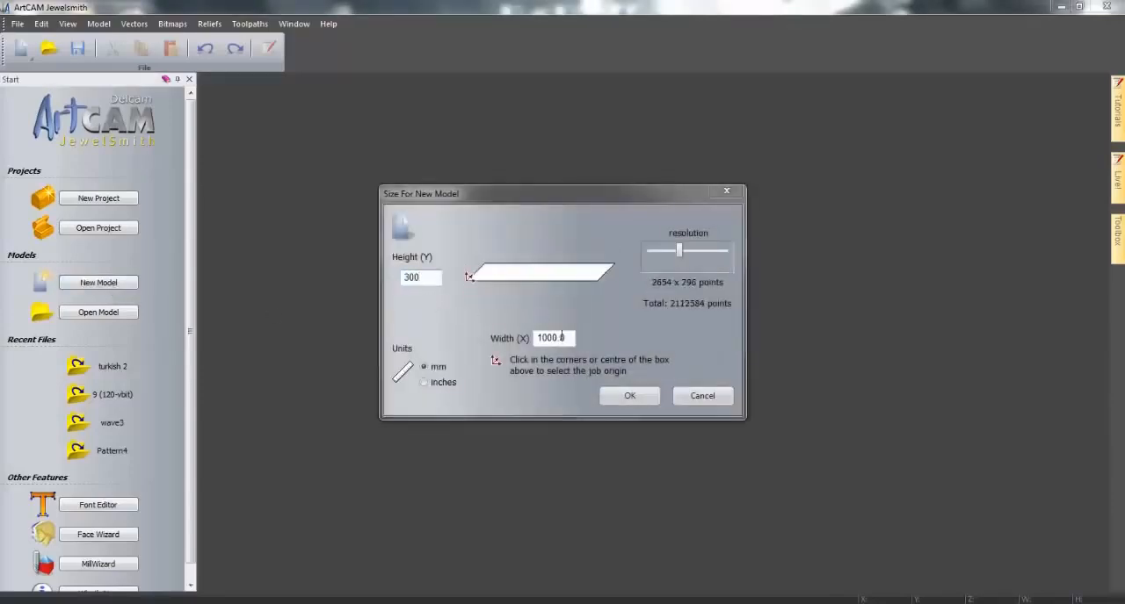
drag(565, 338, 505, 345)
text(250)
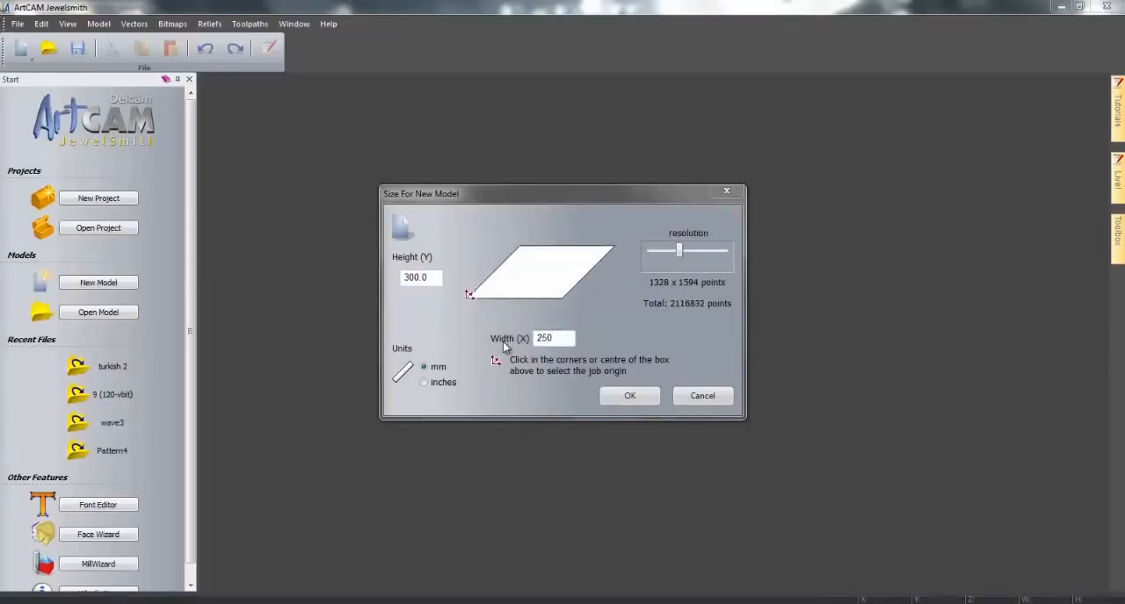
click(629, 397)
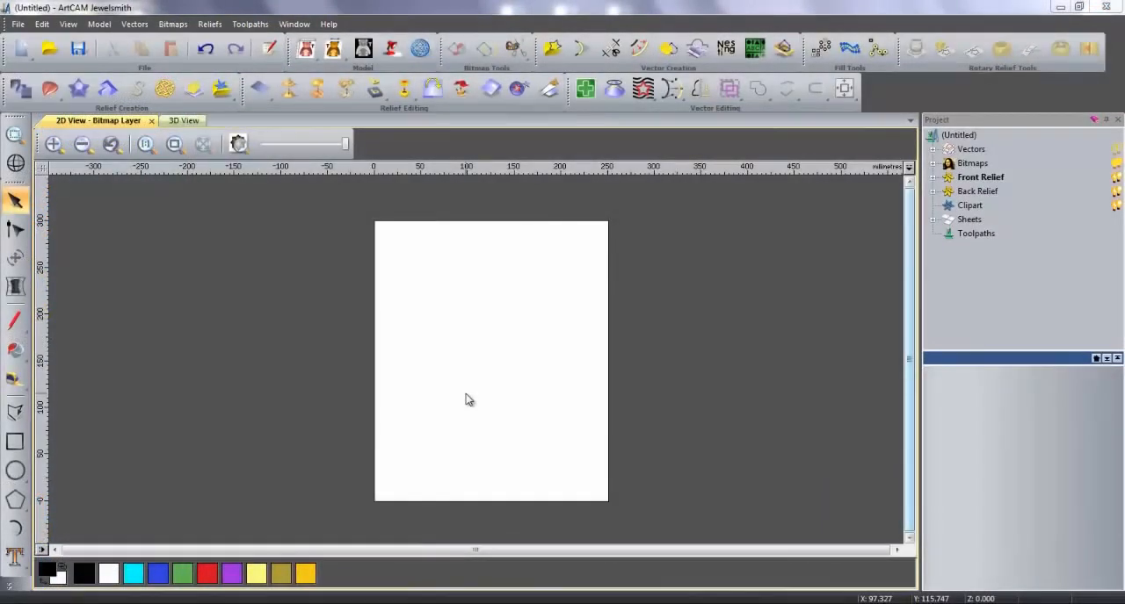
- Draw a horizontal polyline about 300 mm long across the page, extending past both side edges
click(18, 415)
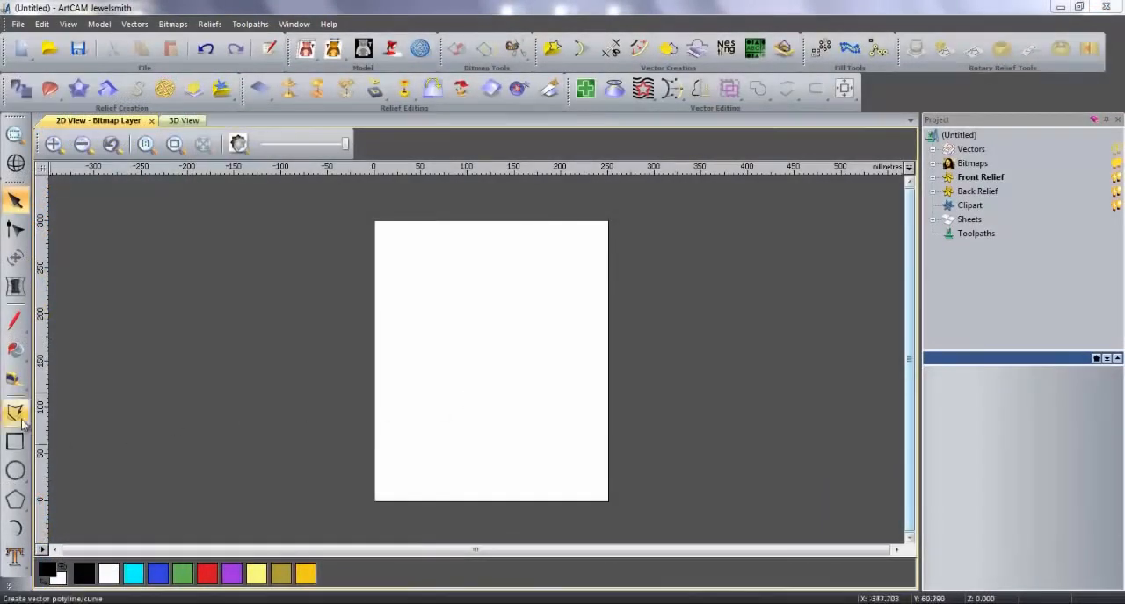
click(361, 378)
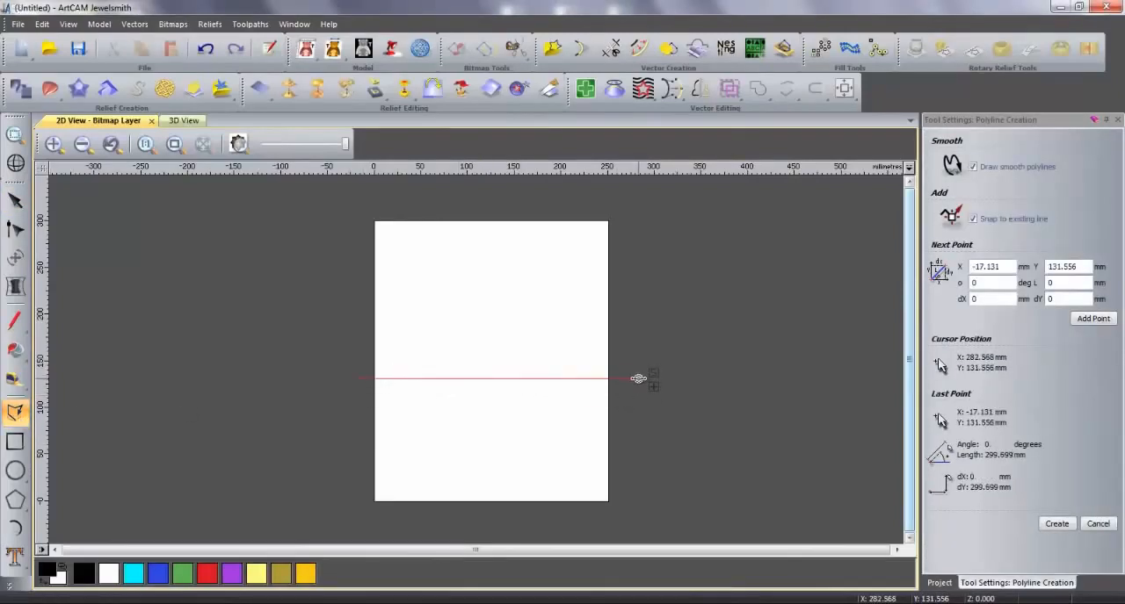
click(637, 388)
key(Escape)
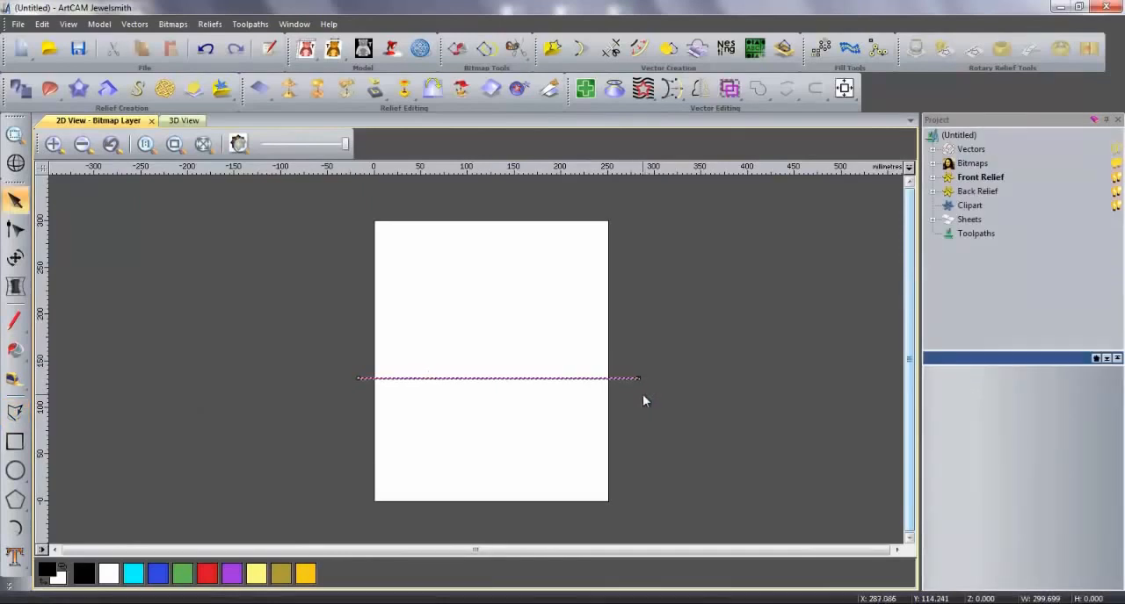
- Block copy the horizontal line into 1 column and 31 rows with a 10 mm Y gap, and centre the lines in the model
click(821, 48)
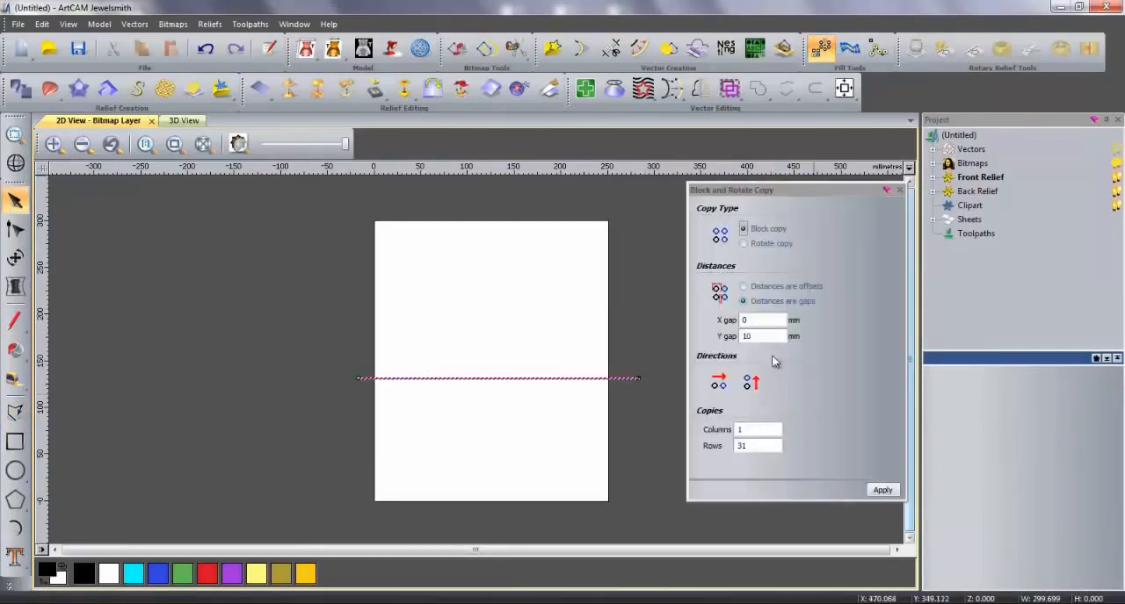
click(882, 491)
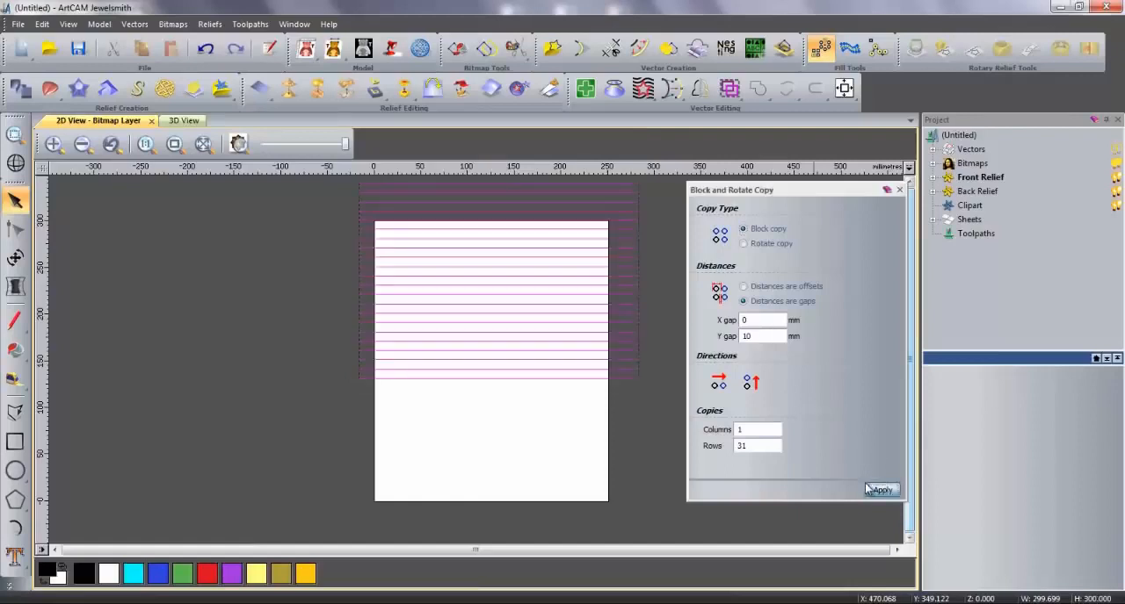
click(900, 190)
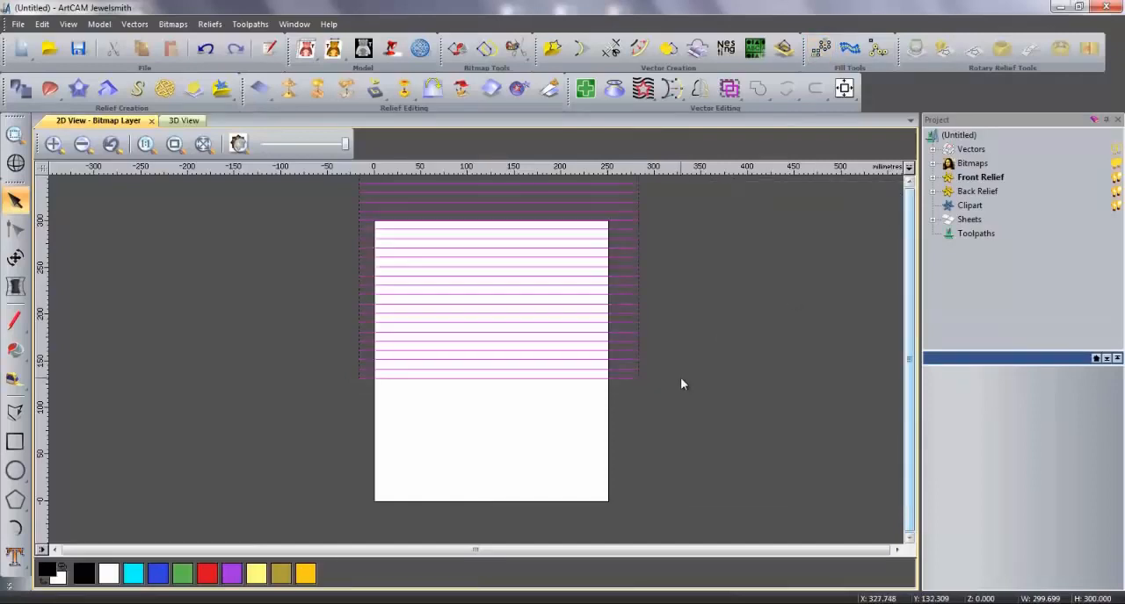
click(845, 90)
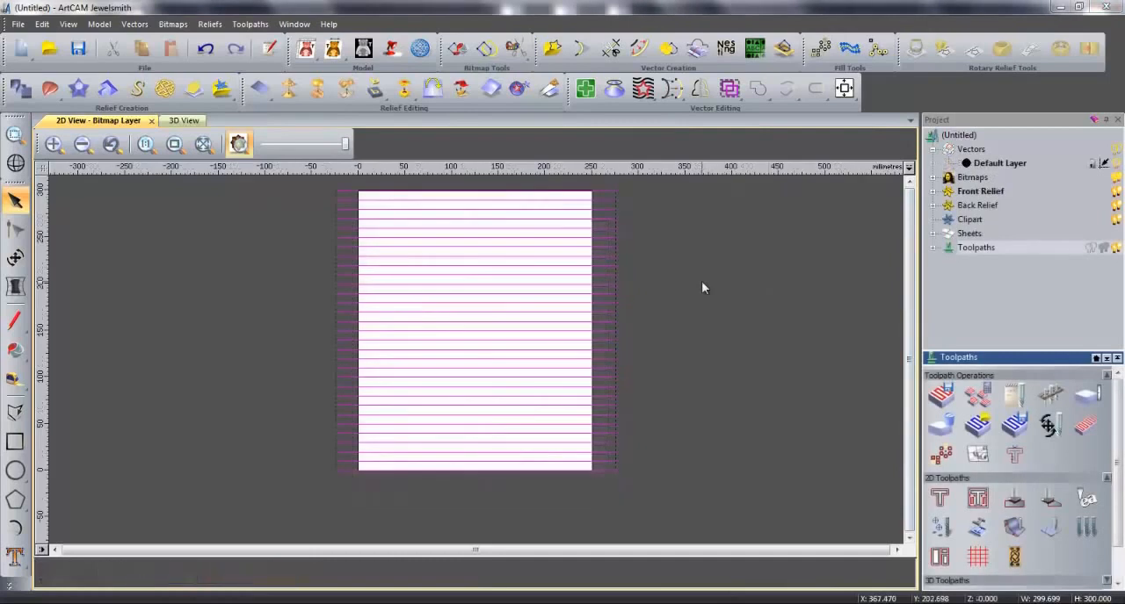
- Draw a smooth wavy polyline below the page, about 283 mm wide and 47 mm high, with alternating peaks and troughs
click(13, 415)
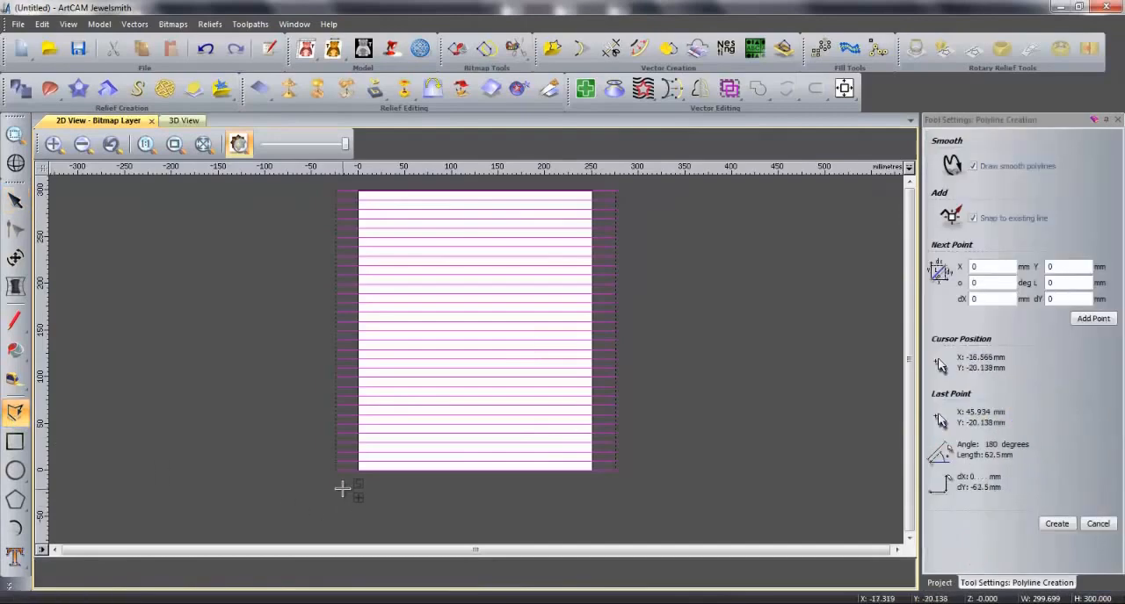
click(374, 528)
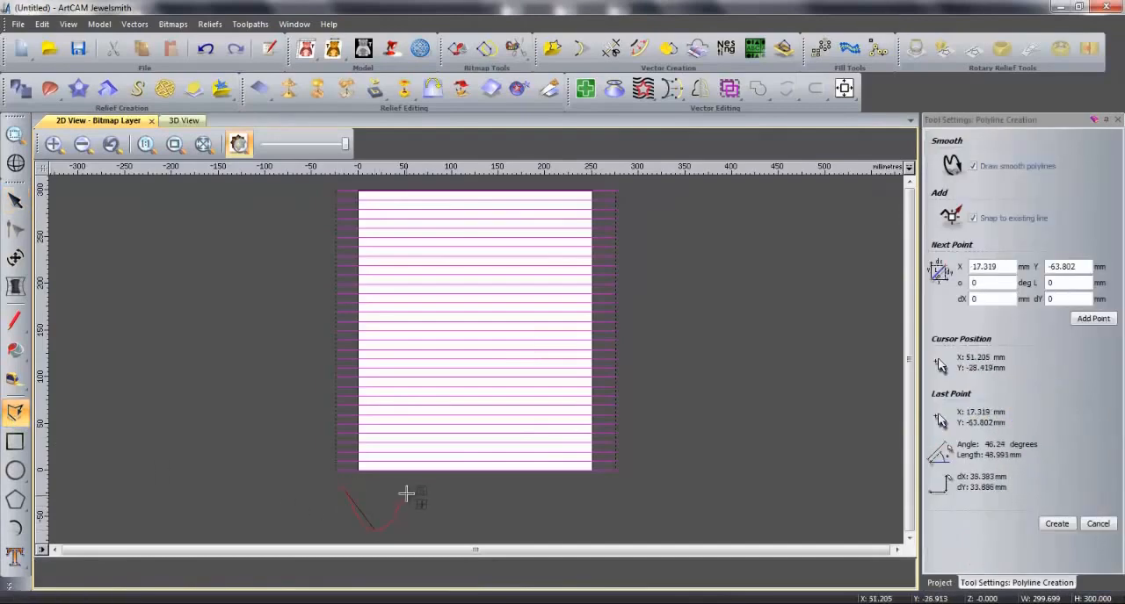
click(413, 489)
click(451, 528)
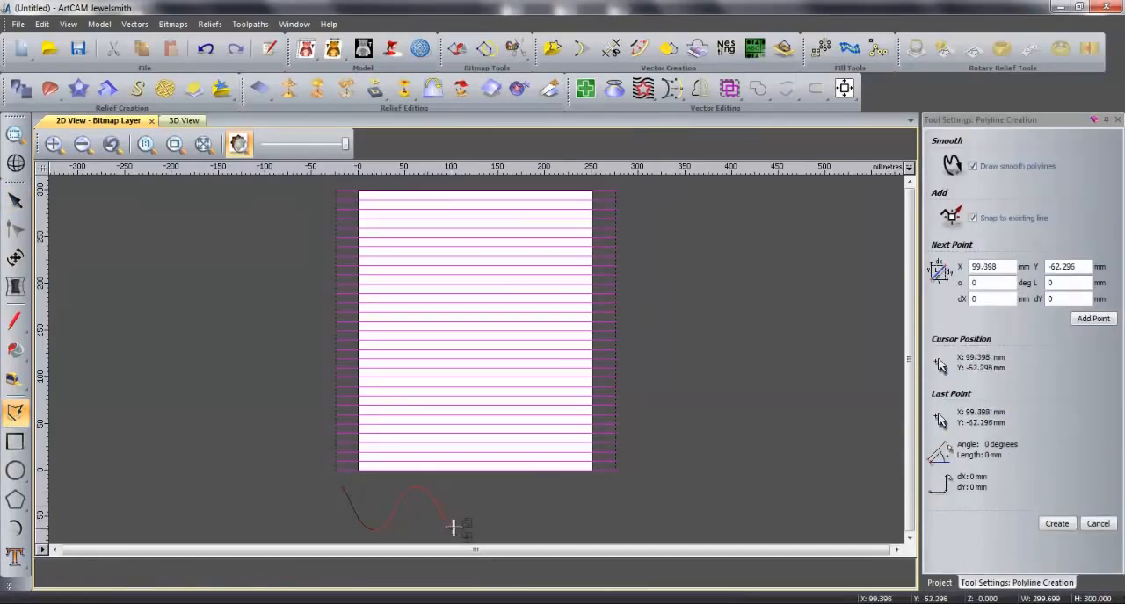
click(488, 486)
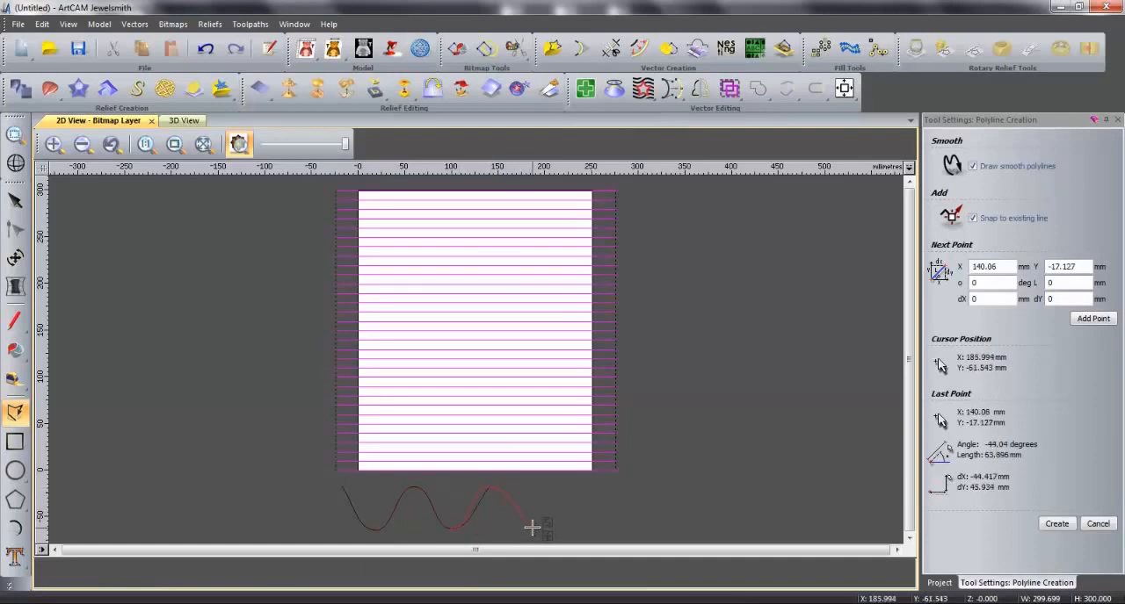
click(538, 526)
click(565, 488)
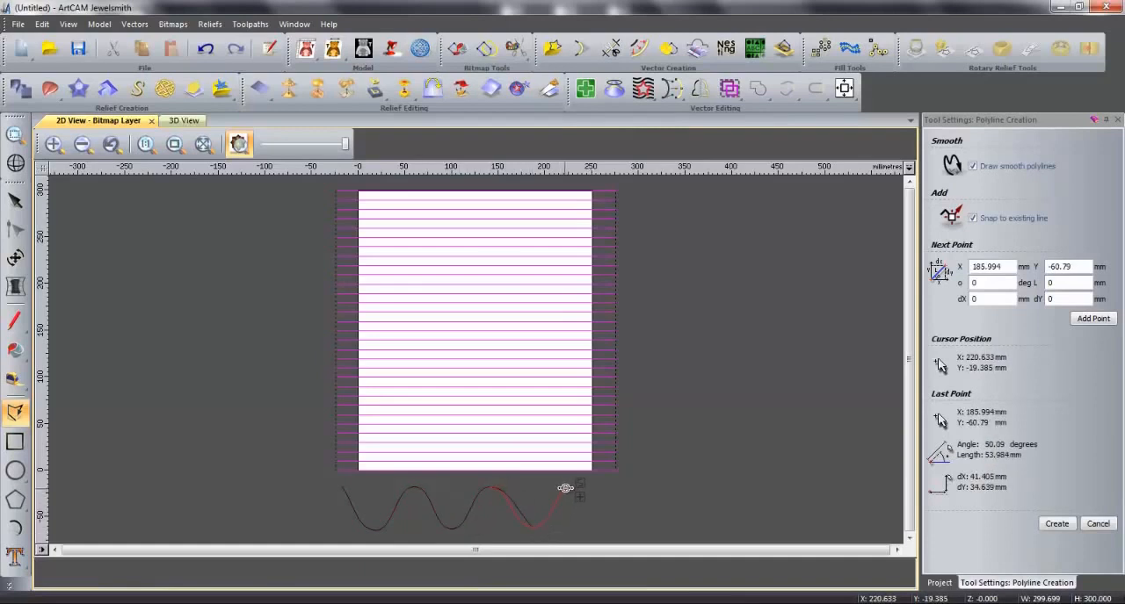
click(605, 527)
key(Escape)
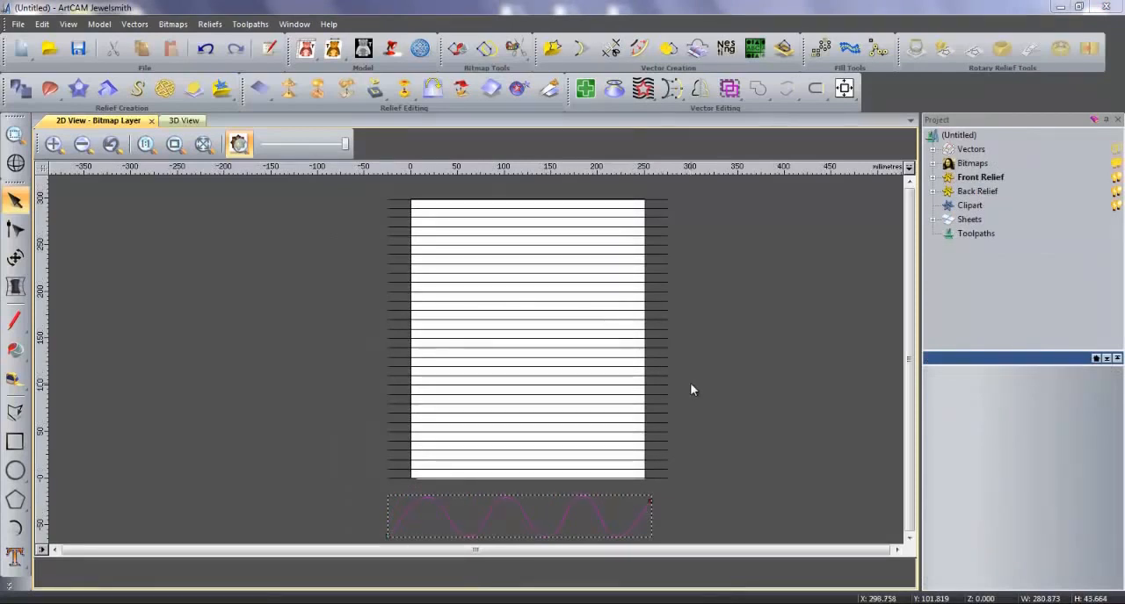
- Export the Default Layer vectors as an EPS file named demo in the 2013 SnapArt folder
click(933, 150)
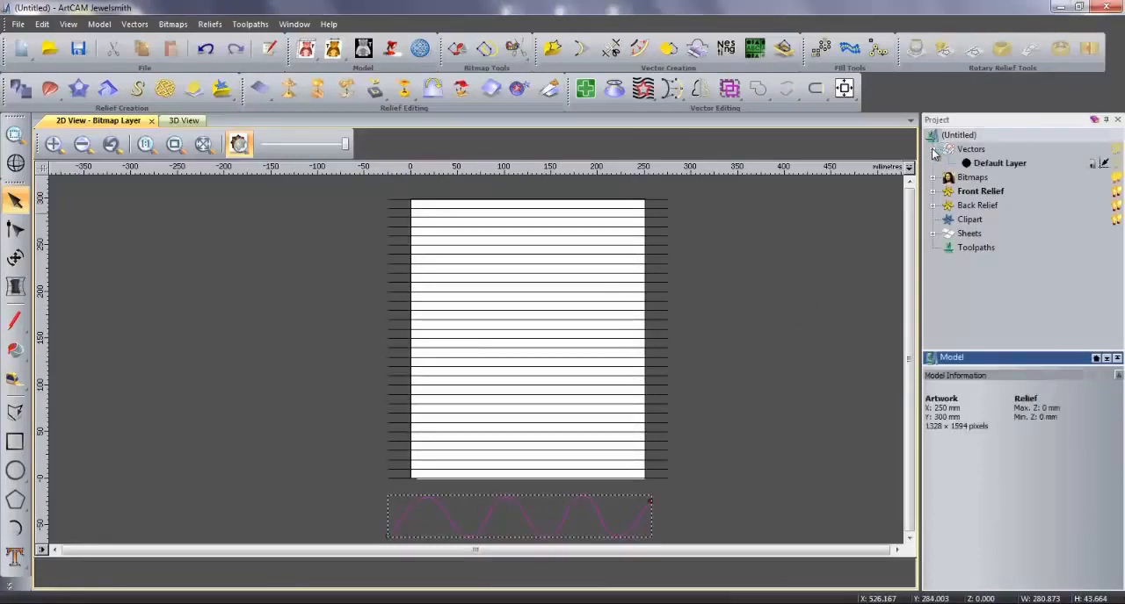
right_click(985, 165)
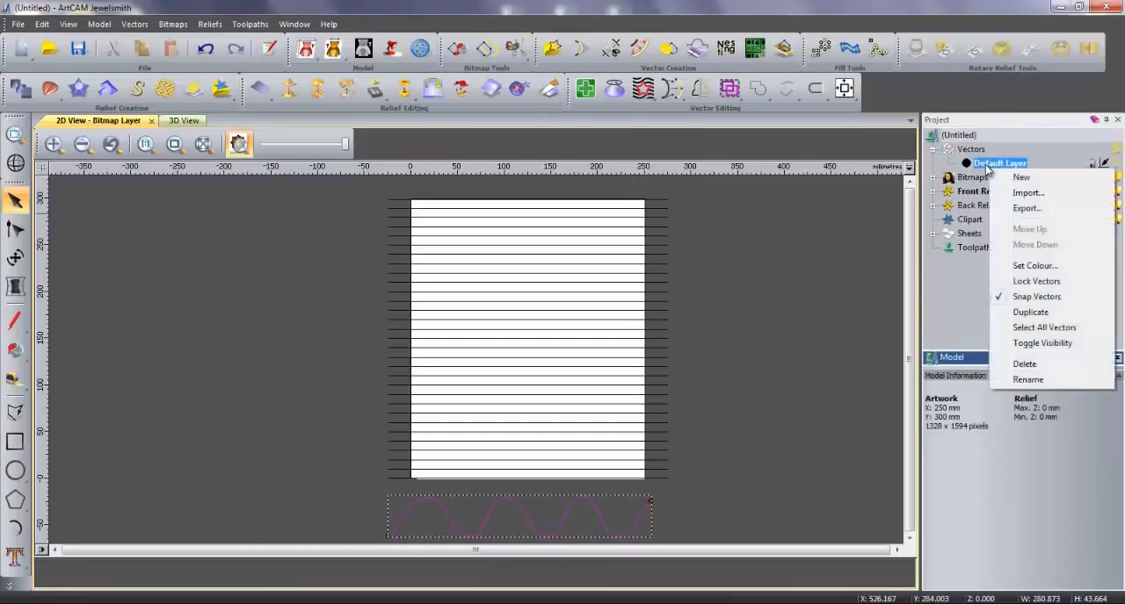
click(1027, 213)
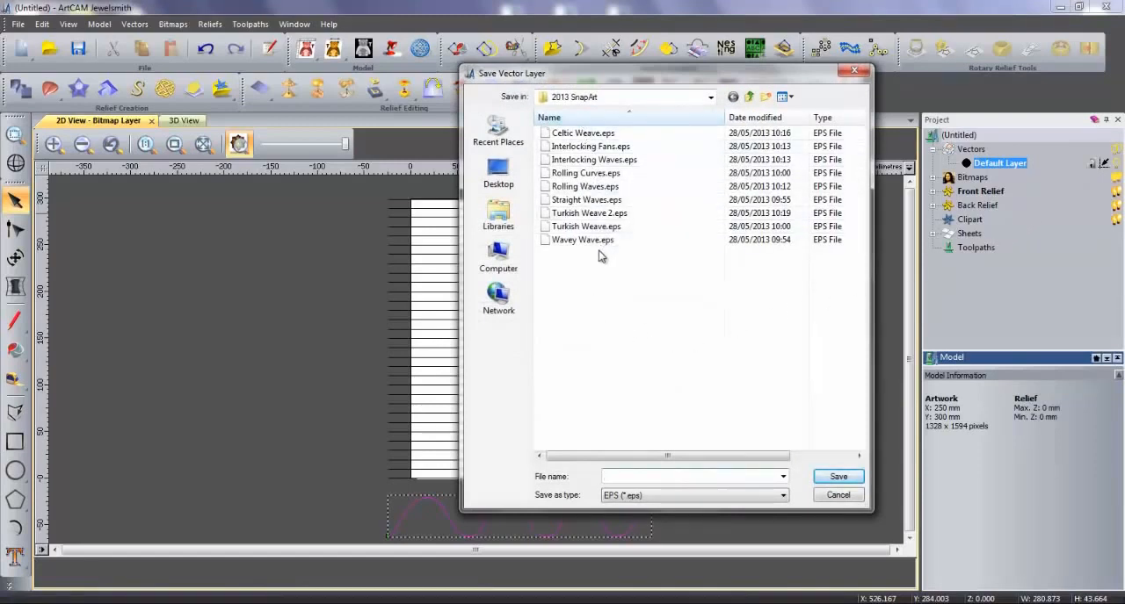
click(628, 497)
text(demo)
key(Return)
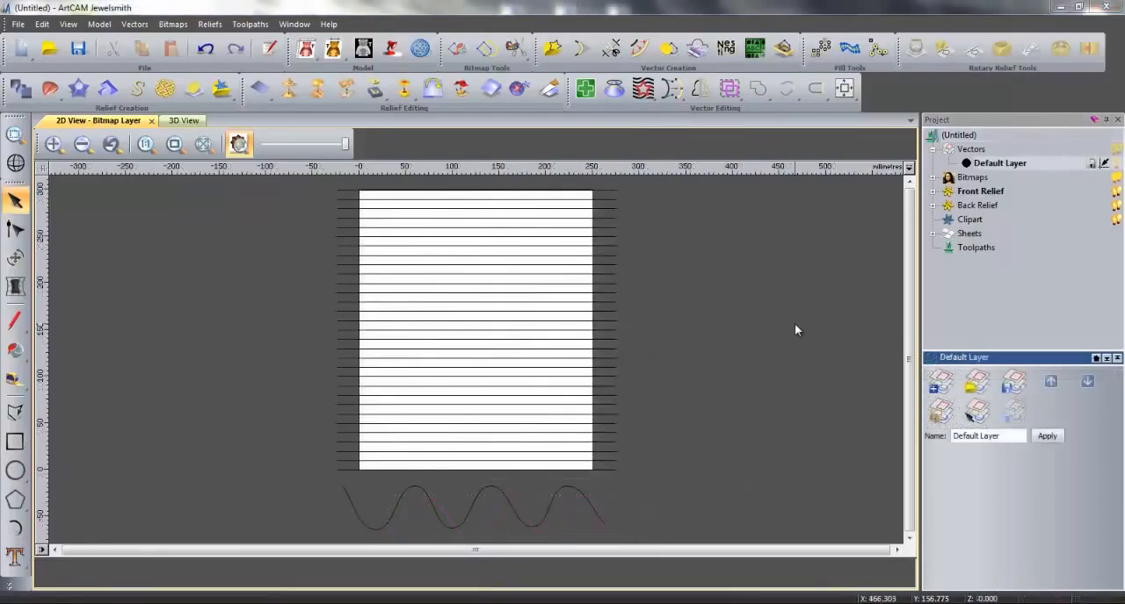
- Start a fluting toolpath with a start depth of 0.2 mm and a finish depth of 2.5 mm
click(970, 248)
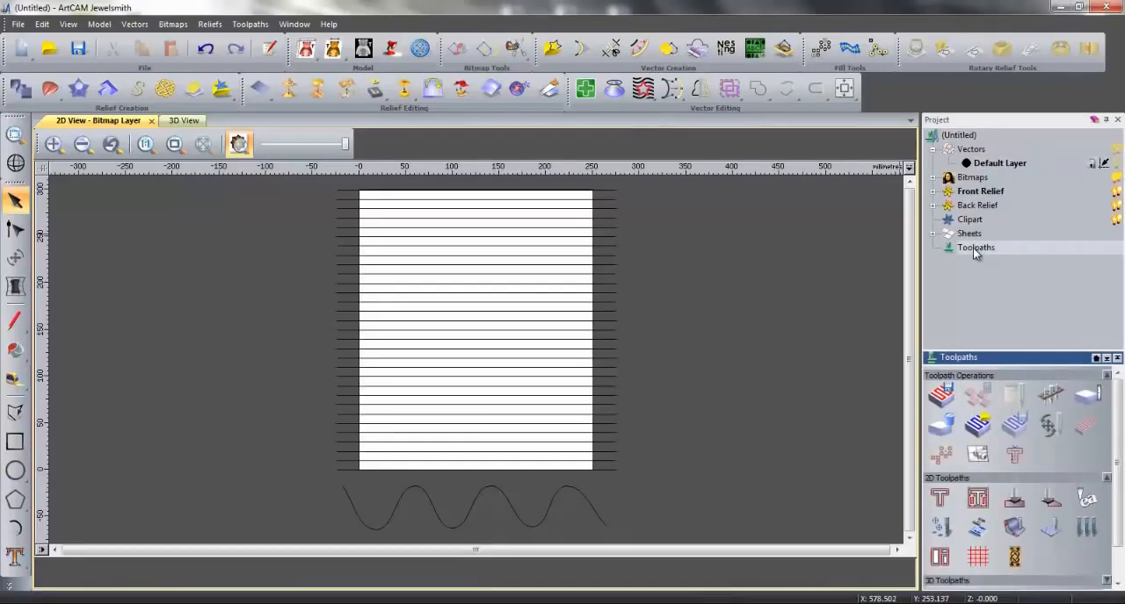
click(1014, 559)
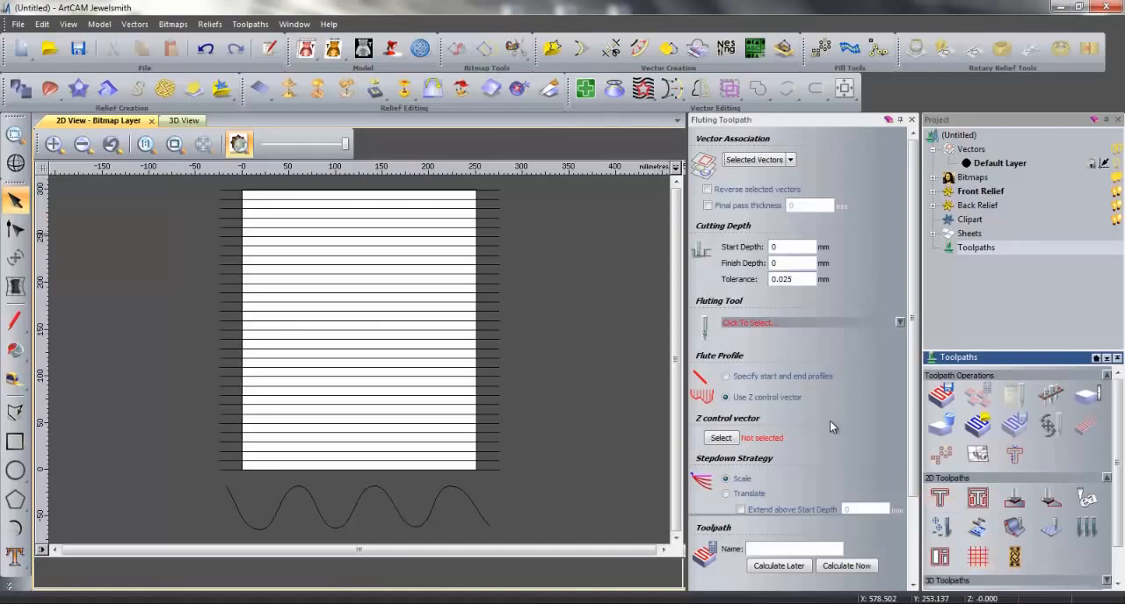
click(791, 246)
text(.2)
key(Tab)
text(2.5)
- Choose the V-Bit 32 mm 120 degree from the tool database as the fluting tool
click(898, 322)
drag(529, 264, 527, 325)
click(501, 392)
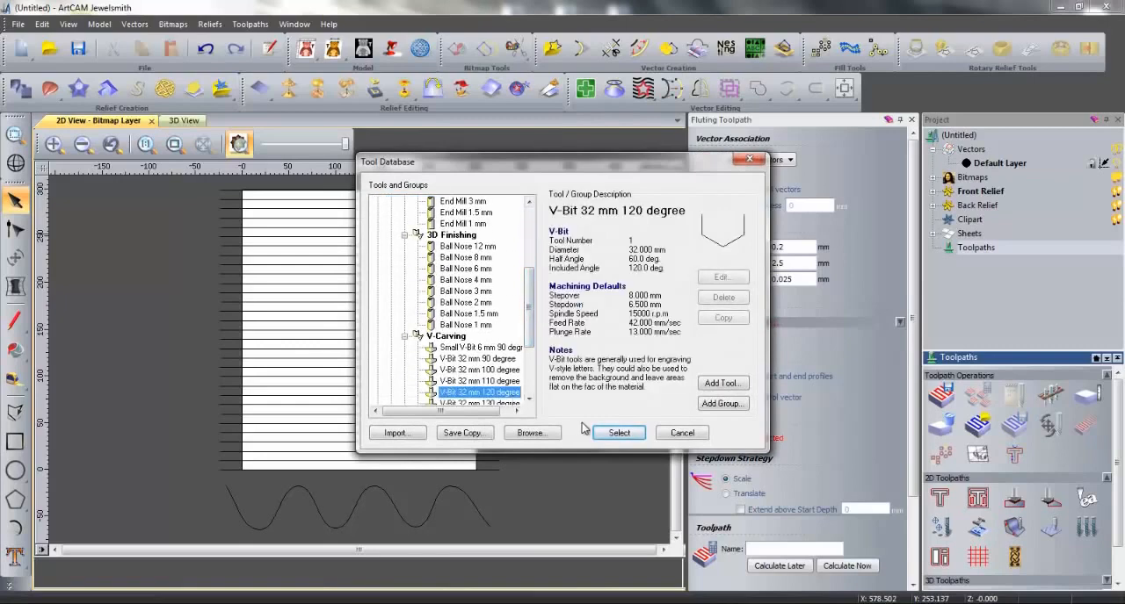
click(618, 433)
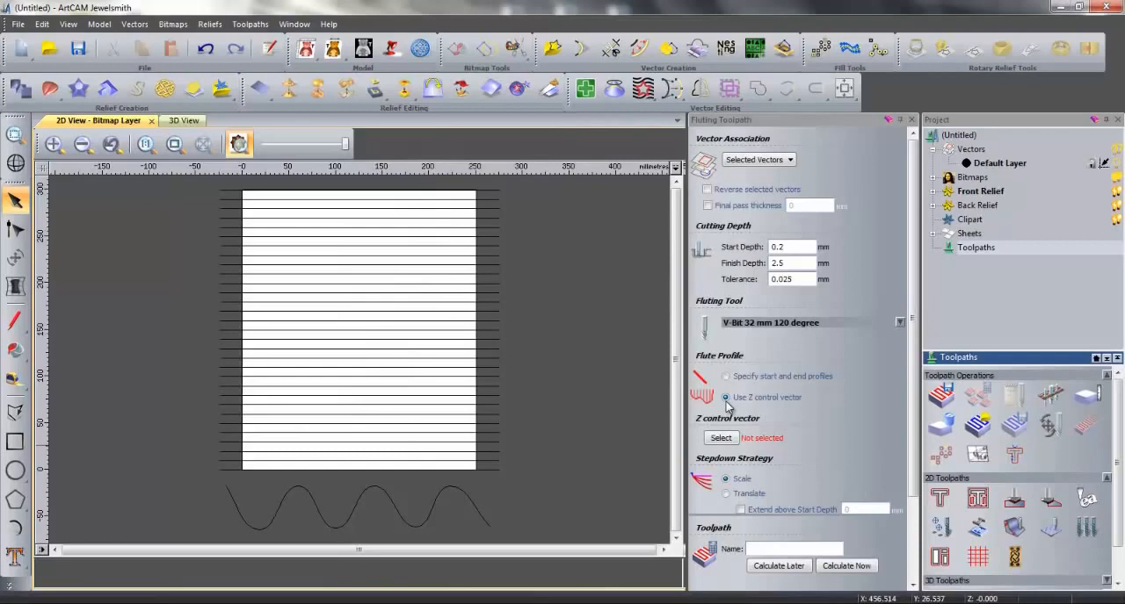
- Assign the wavy curve as the Z control vector and accept the material setup with 10 mm thickness and 0 top offset
click(465, 501)
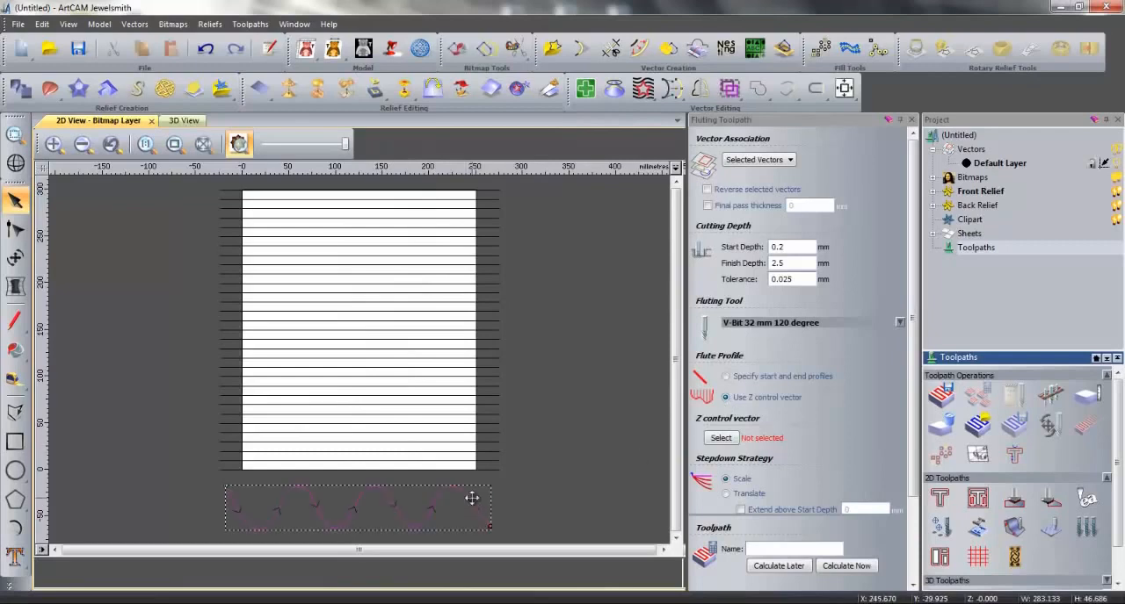
click(732, 441)
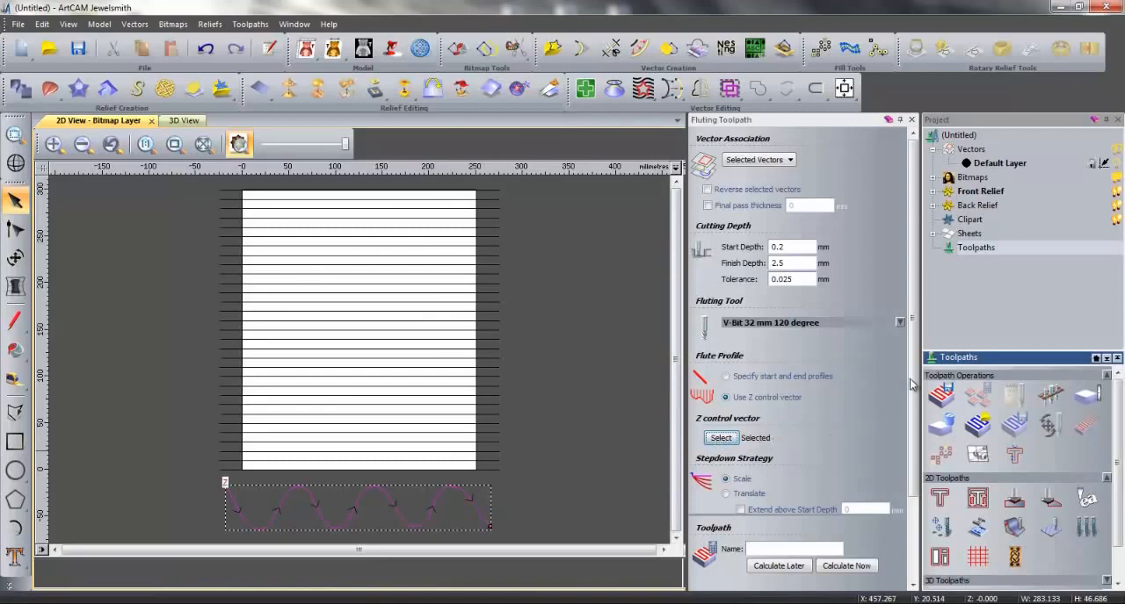
drag(910, 384, 910, 423)
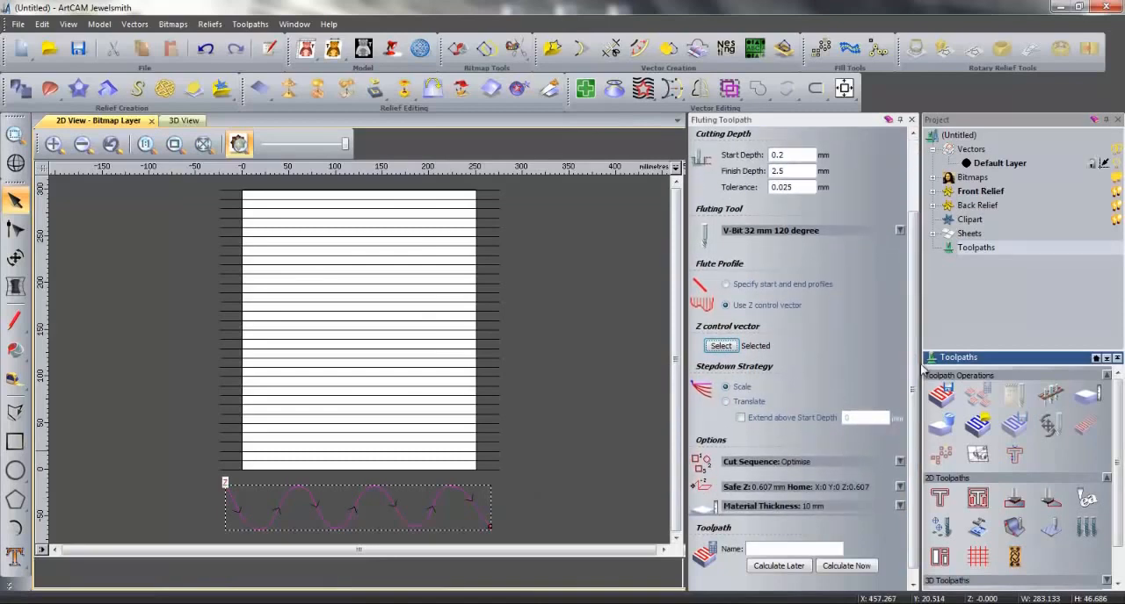
click(900, 495)
click(846, 480)
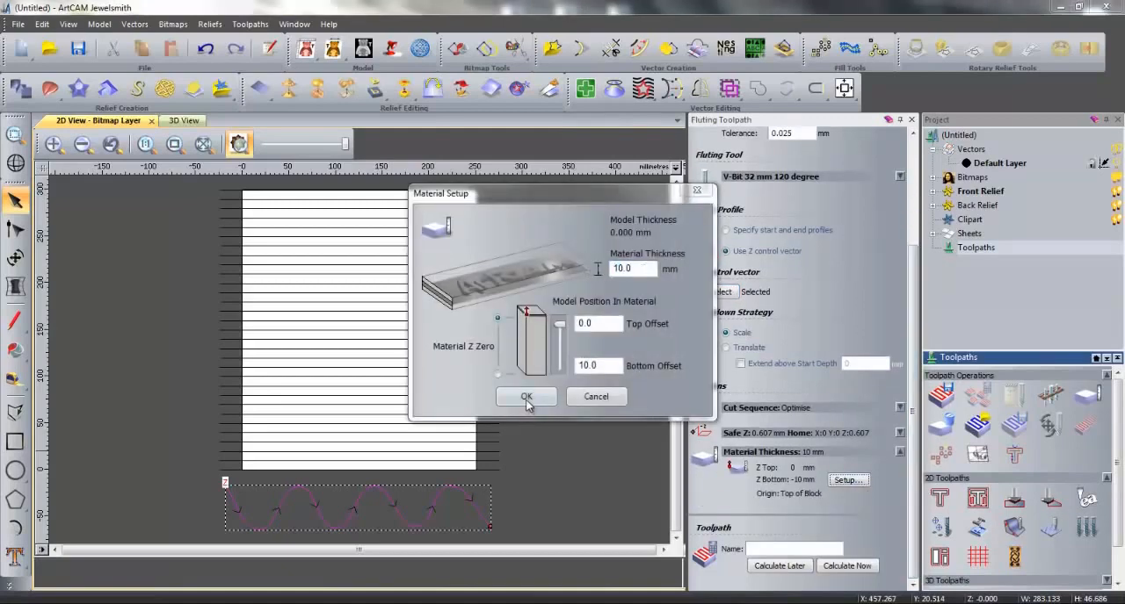
click(526, 397)
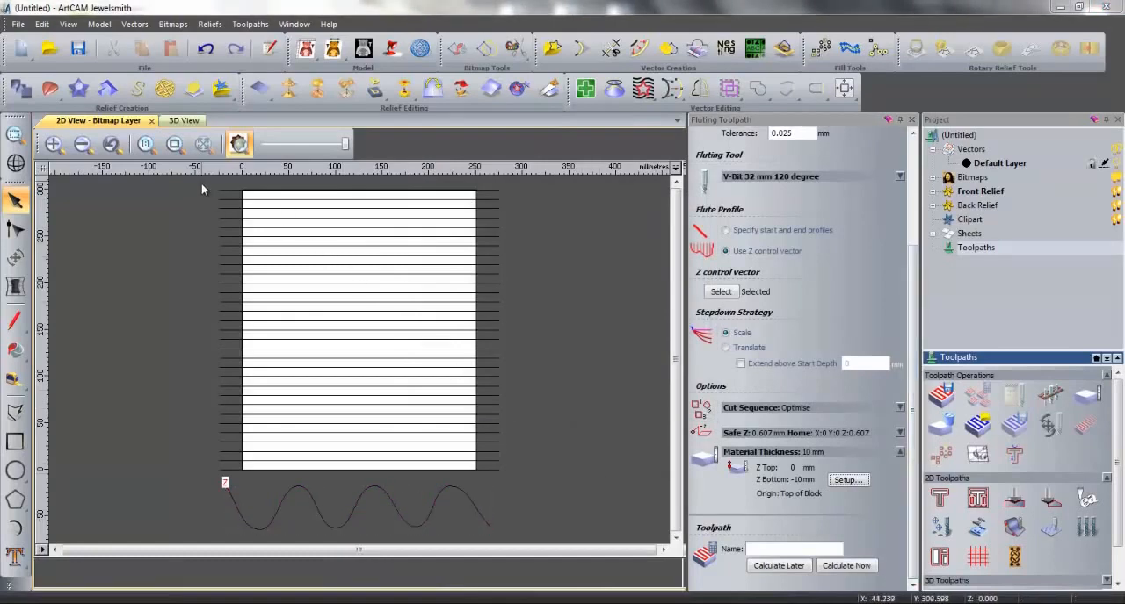
- Select every second horizontal line, starting with the topmost one, and reverse the direction of these vectors
drag(201, 183, 541, 487)
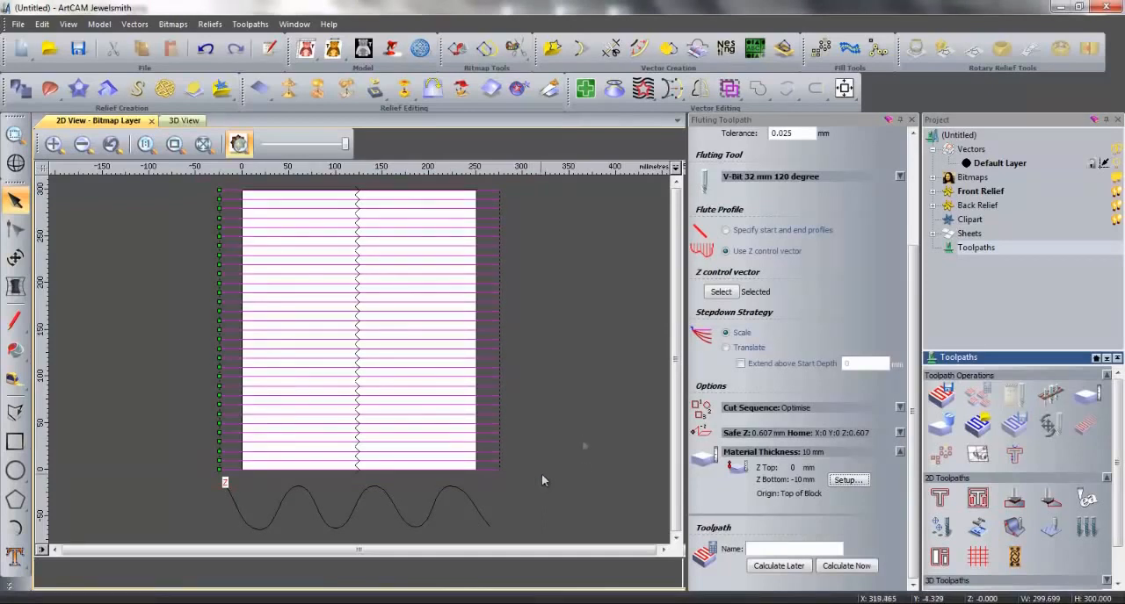
click(581, 432)
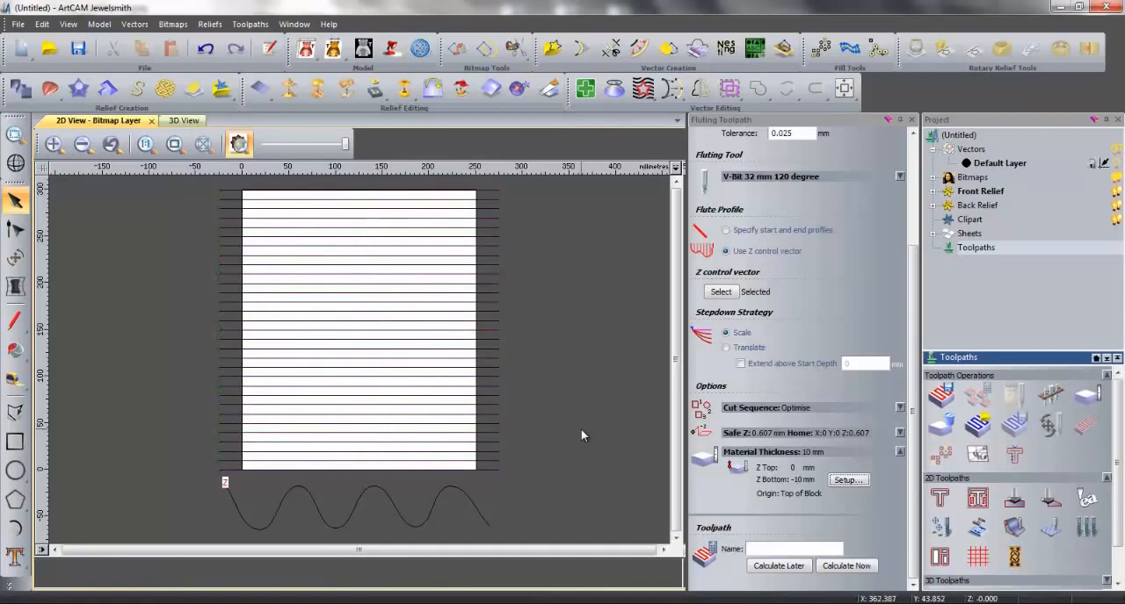
click(496, 188)
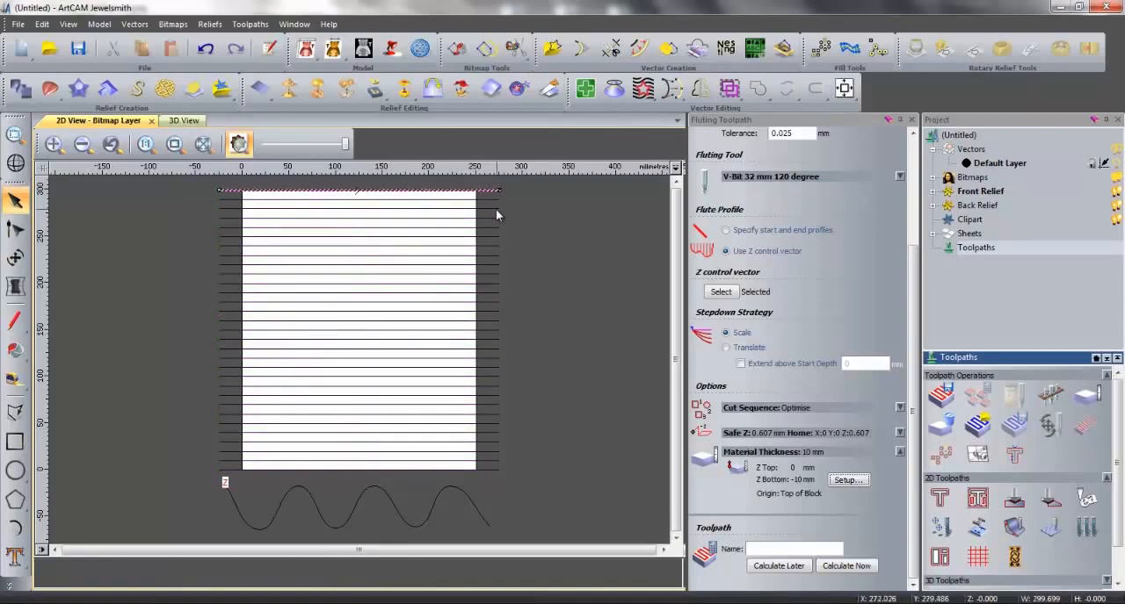
shift+click(495, 209)
shift+click(496, 228)
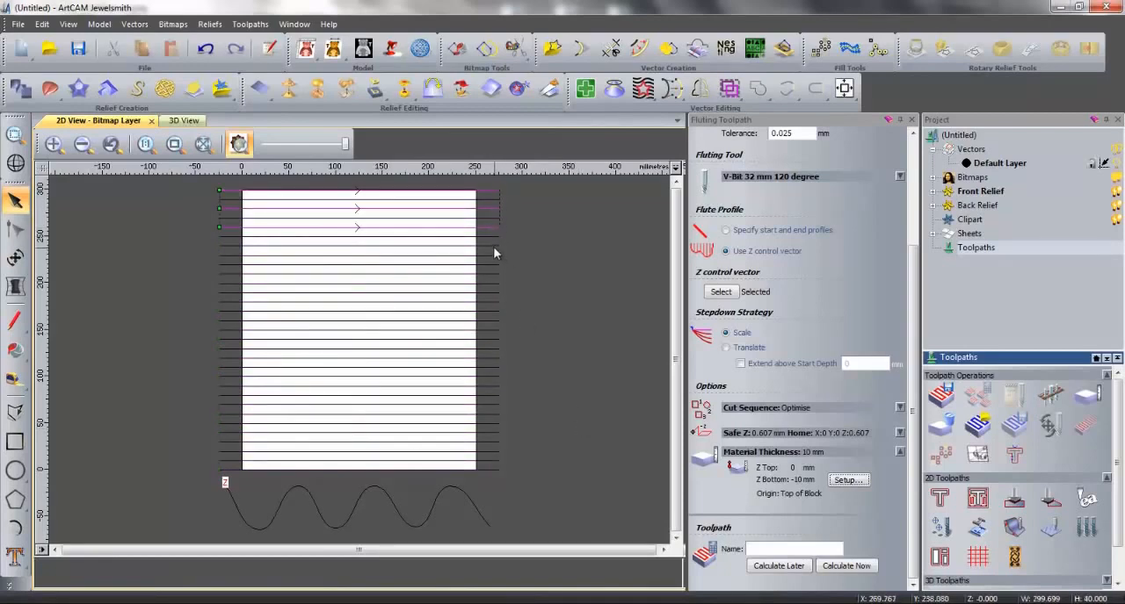
shift+click(495, 246)
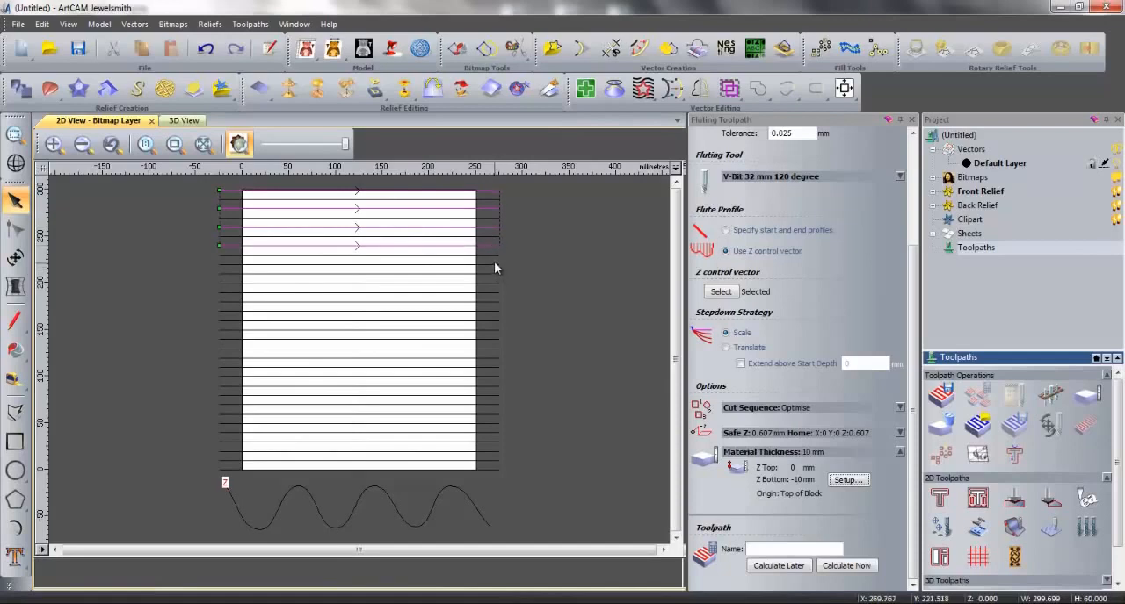
shift+click(494, 265)
shift+click(496, 282)
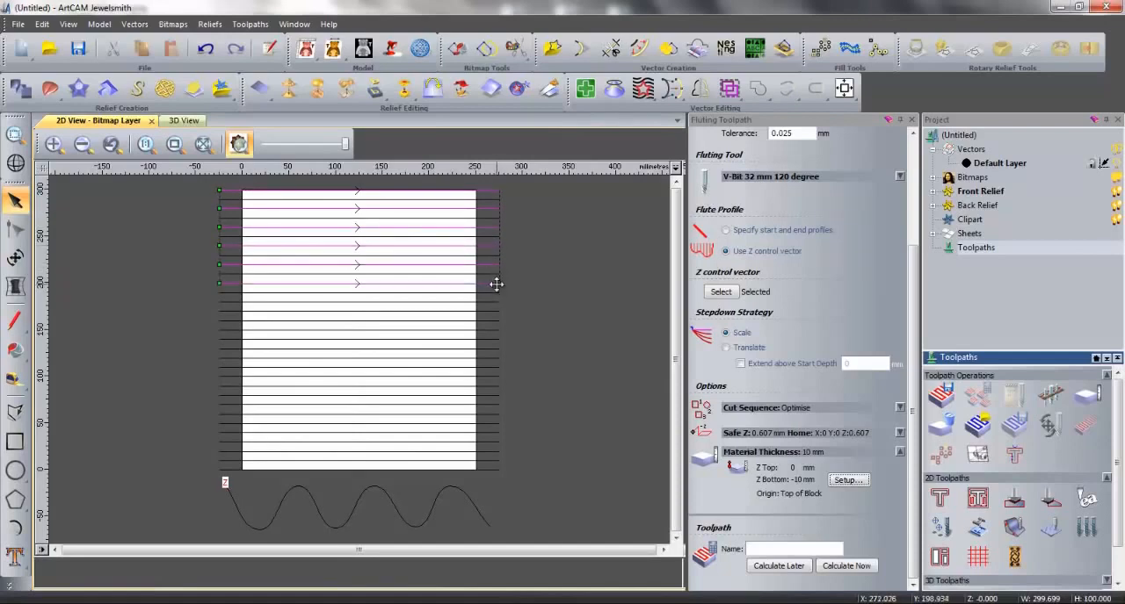
shift+click(497, 302)
shift+click(495, 321)
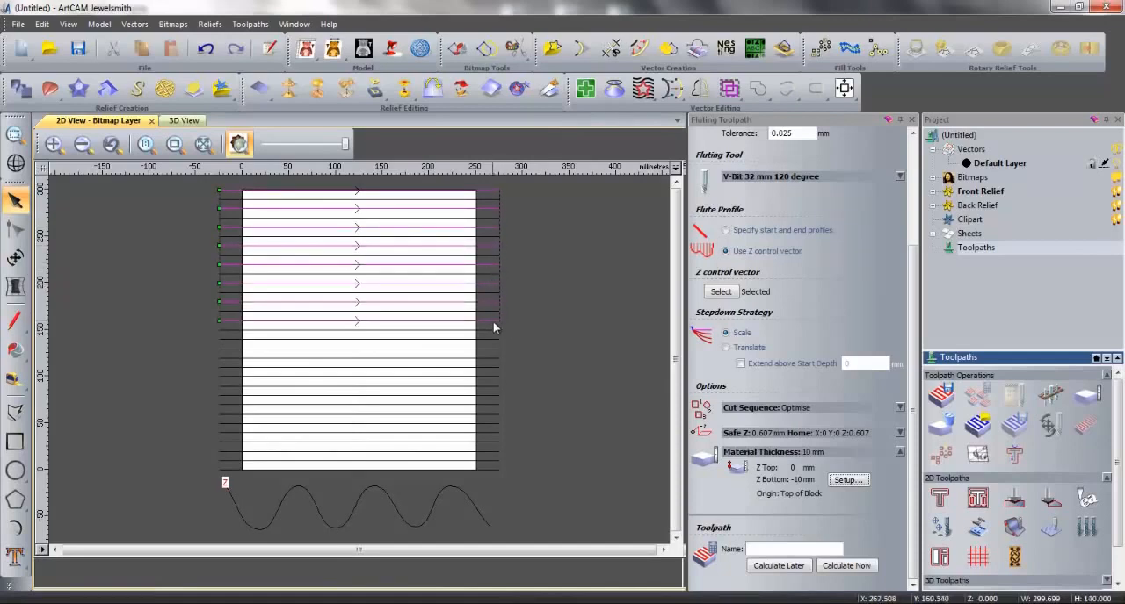
shift+click(496, 340)
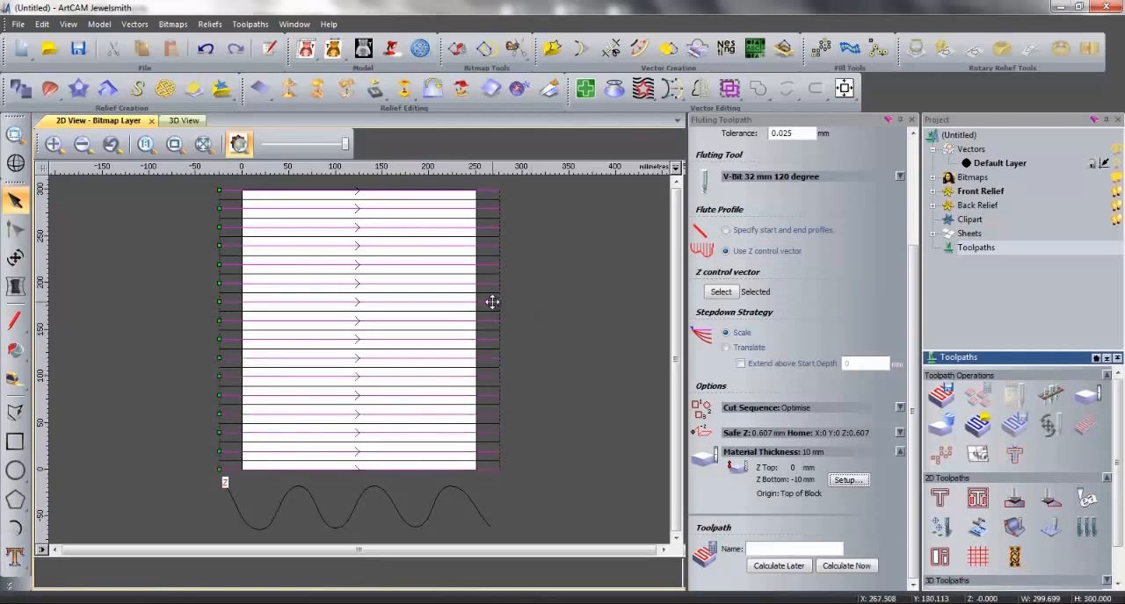
right_click(491, 300)
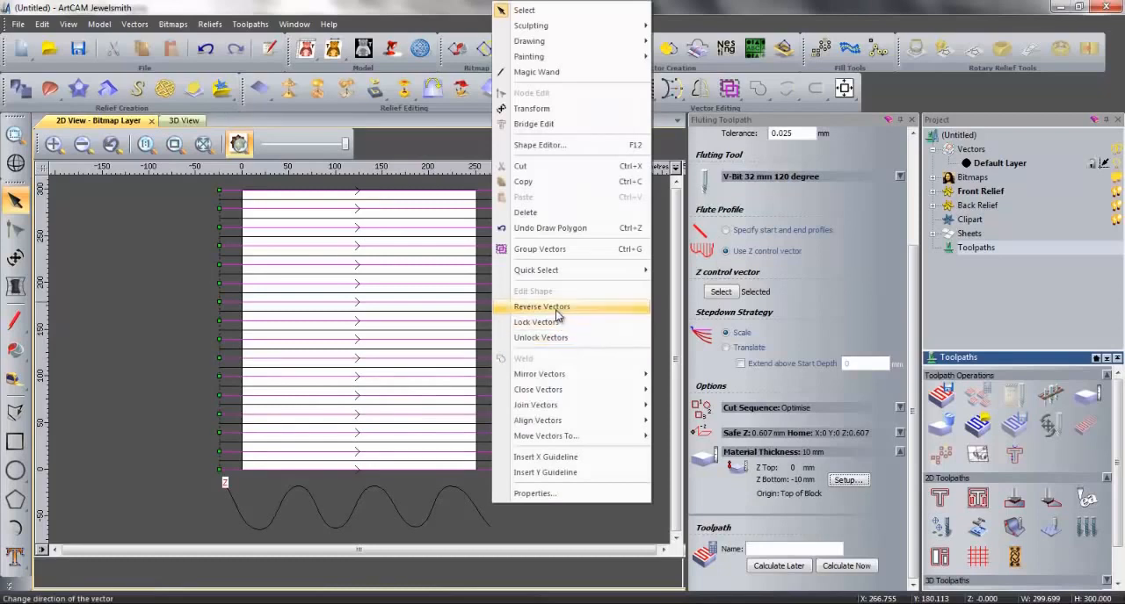
click(541, 307)
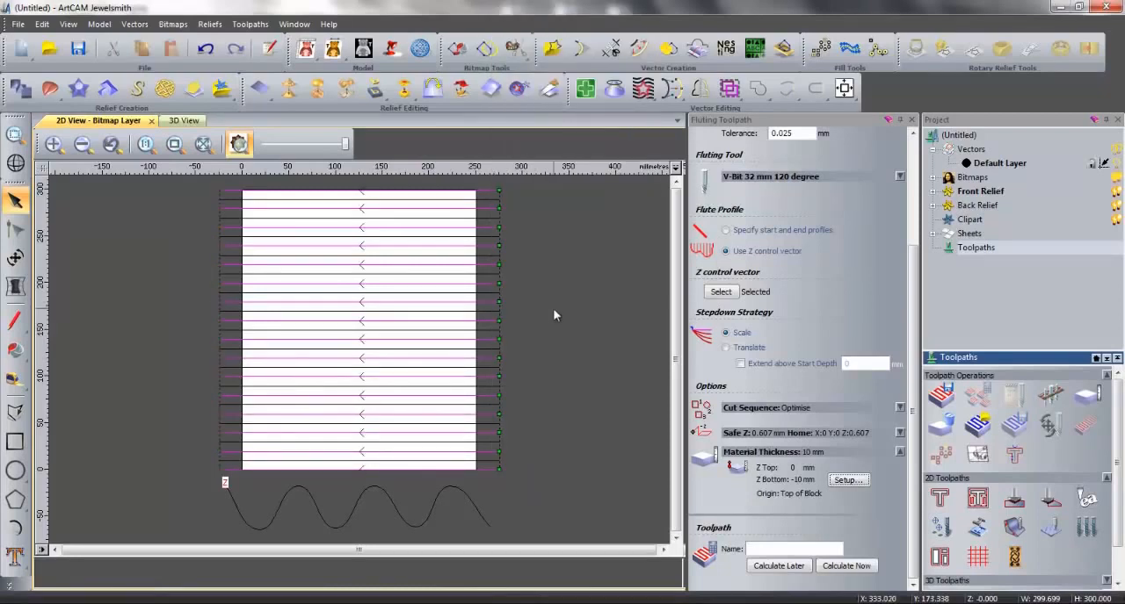
click(553, 309)
- Calculate the fluting toolpath on all the horizontal lines and simulate it on the whole model at standard resolution
drag(207, 184, 517, 478)
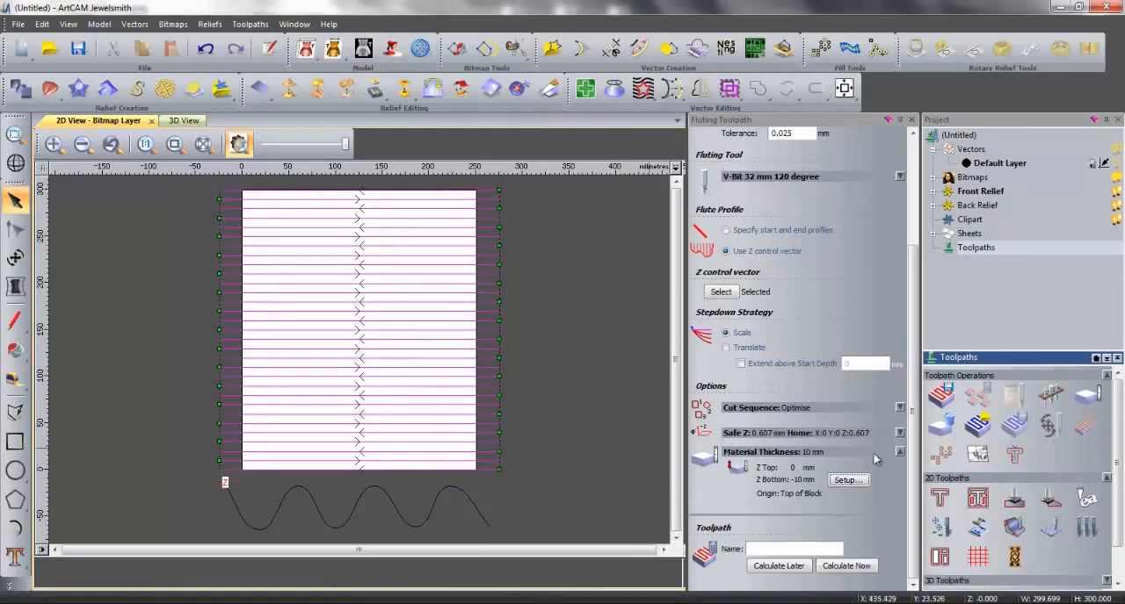
click(861, 567)
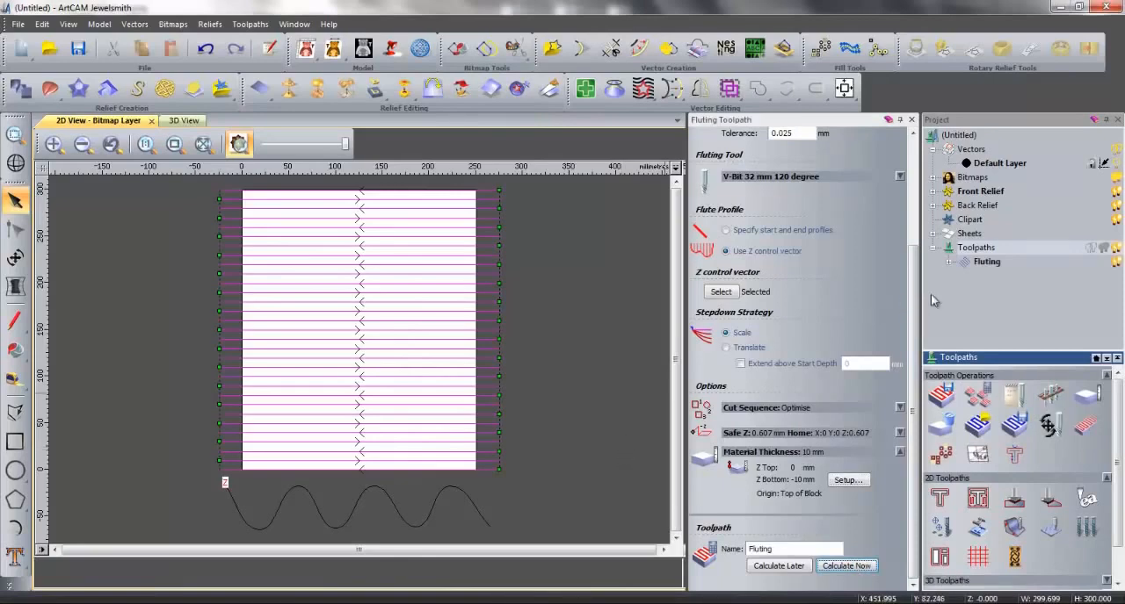
right_click(991, 264)
click(1053, 383)
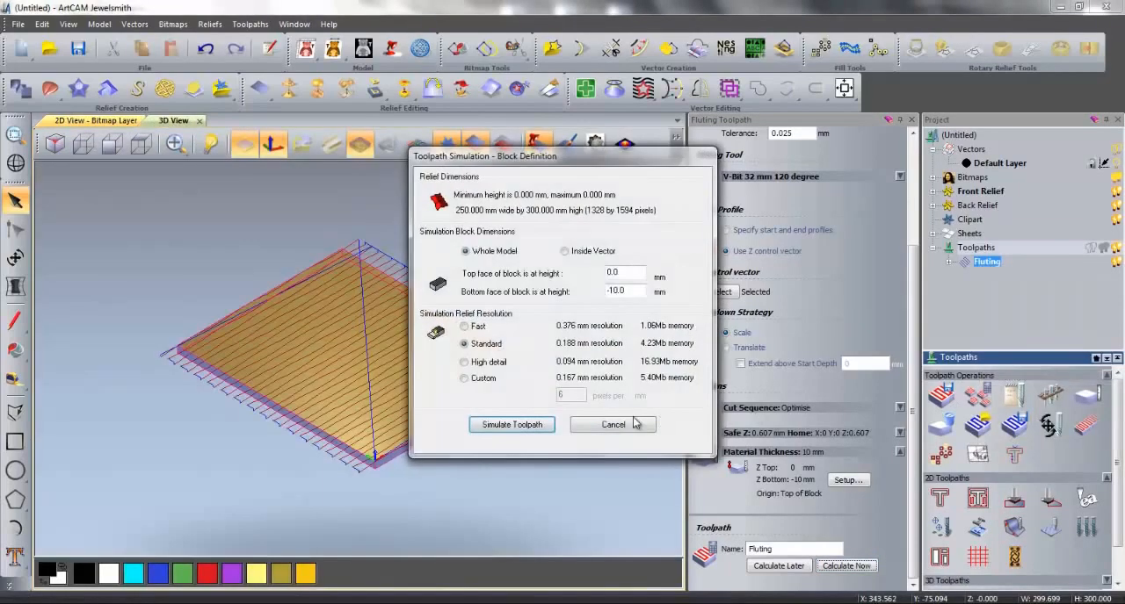
click(533, 428)
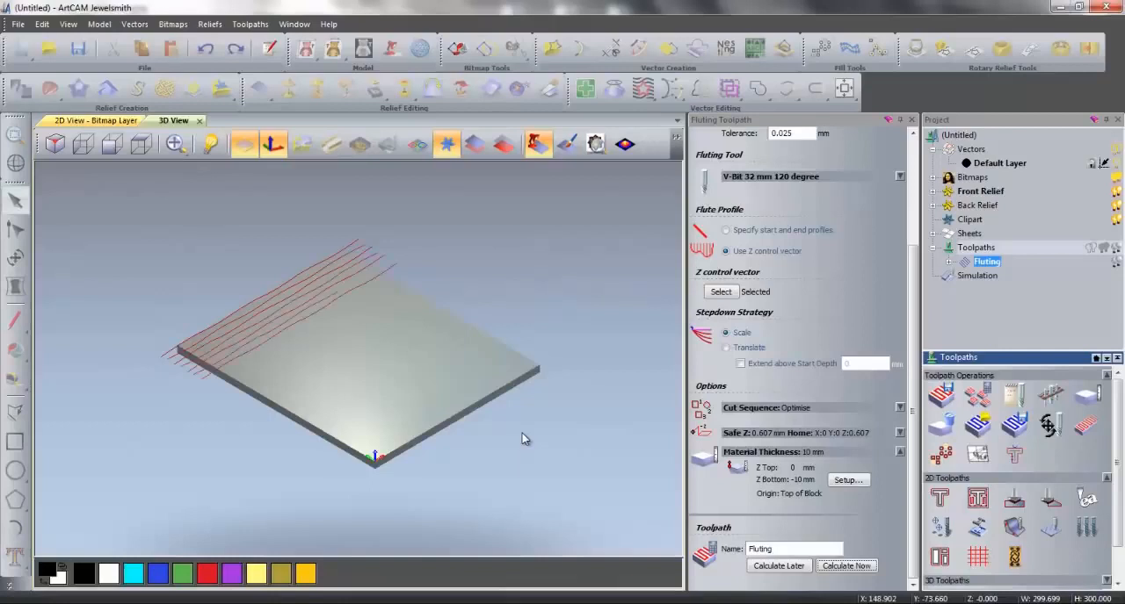
- Render the simulation in the Blue Wax material with depth colour enabled and light yellow as the primary colour
click(986, 276)
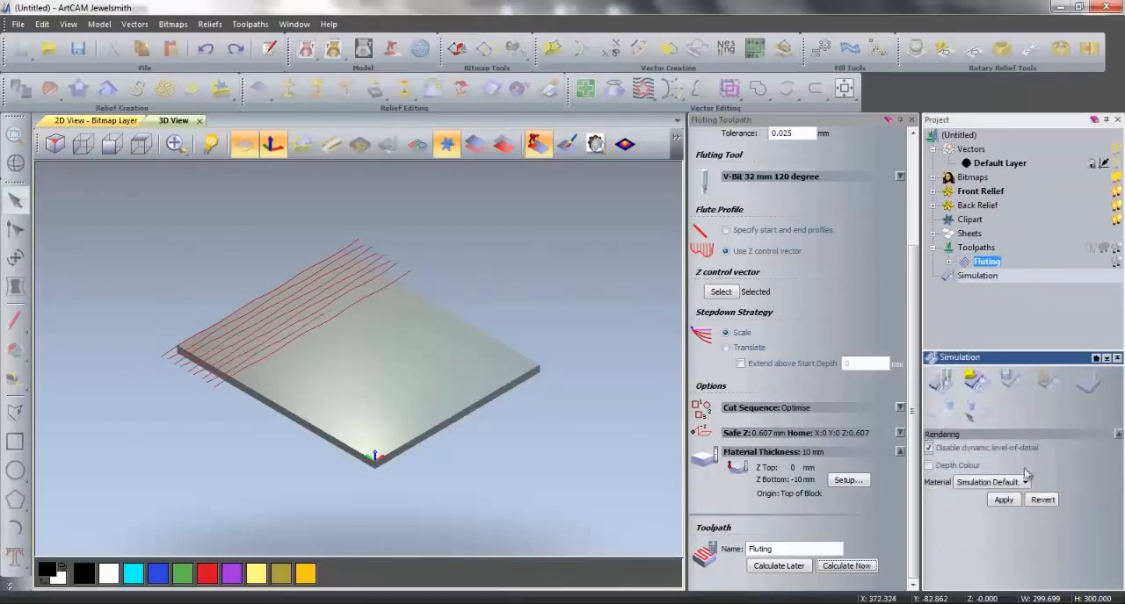
click(1022, 483)
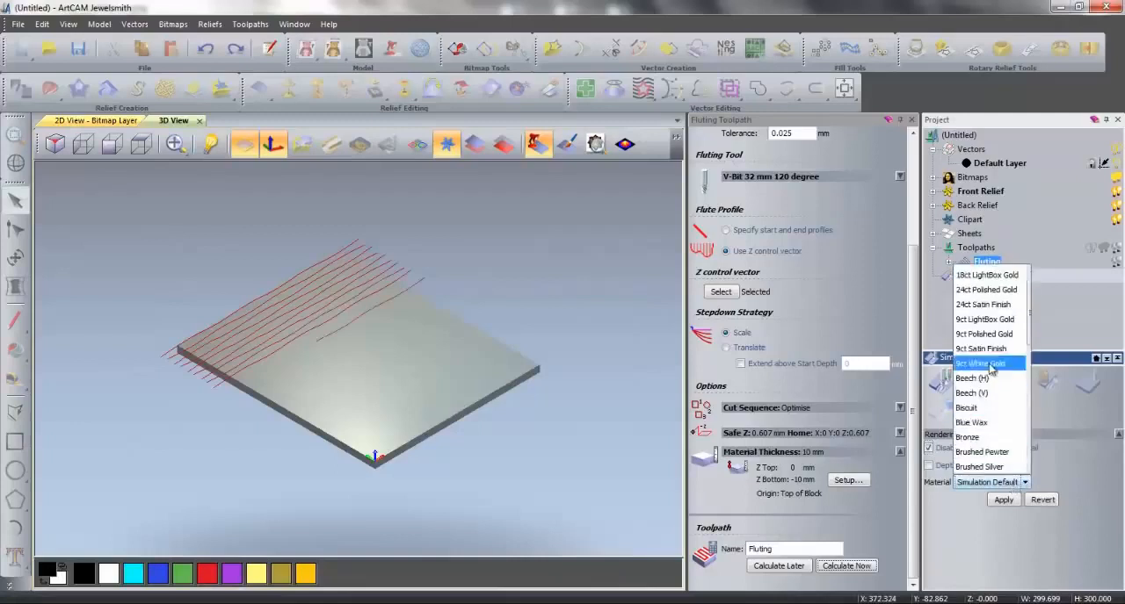
click(1003, 423)
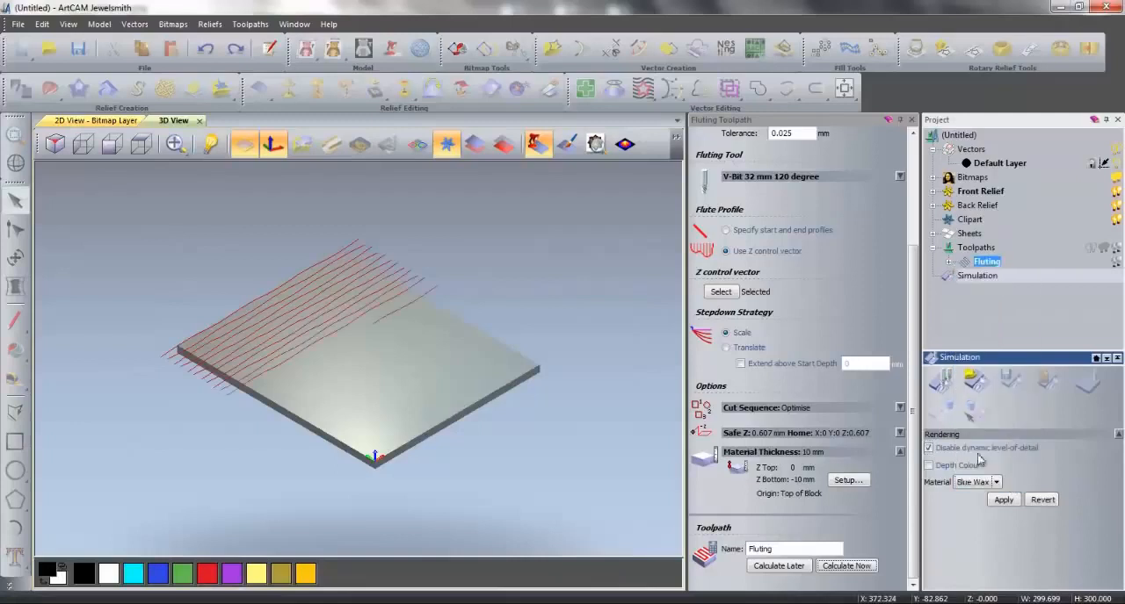
click(261, 576)
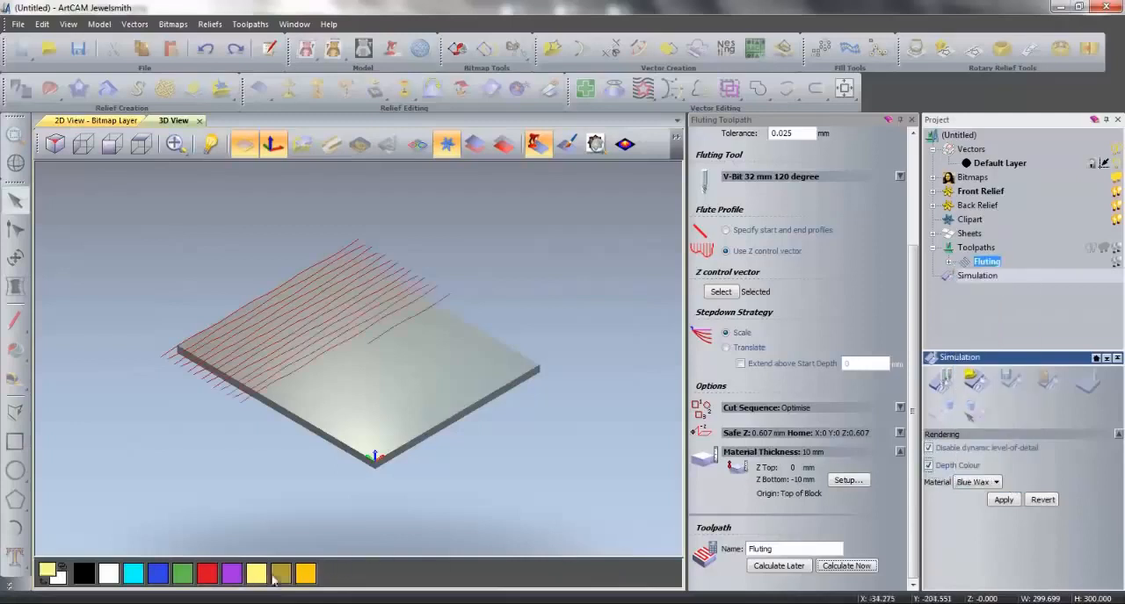
click(1003, 504)
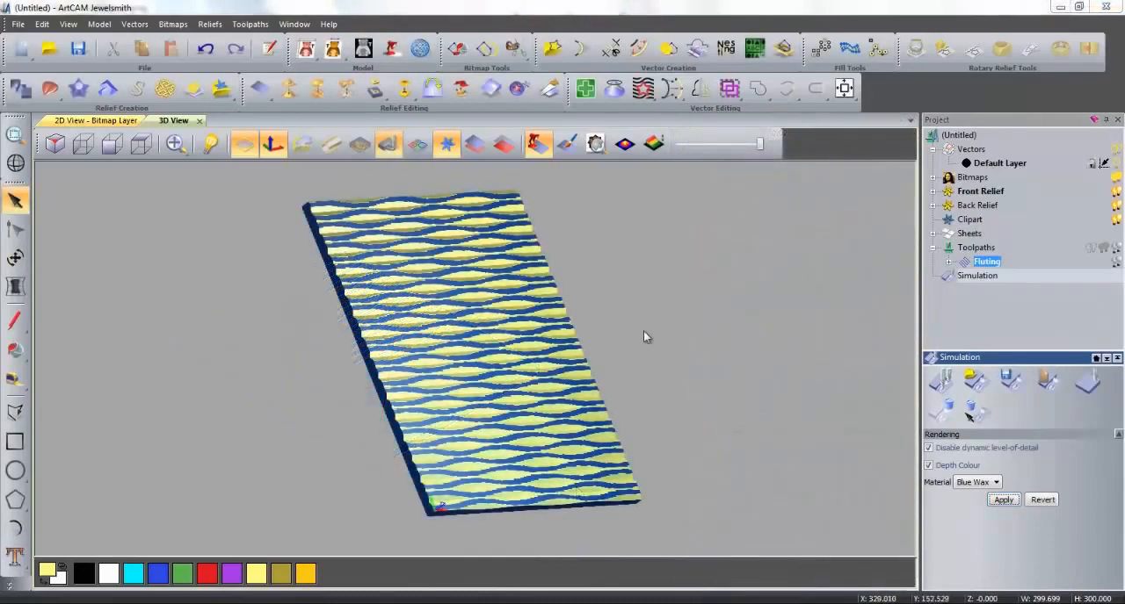
- Inspect the simulated wave texture from the front and from both sides in the 3D view
drag(643, 336, 490, 411)
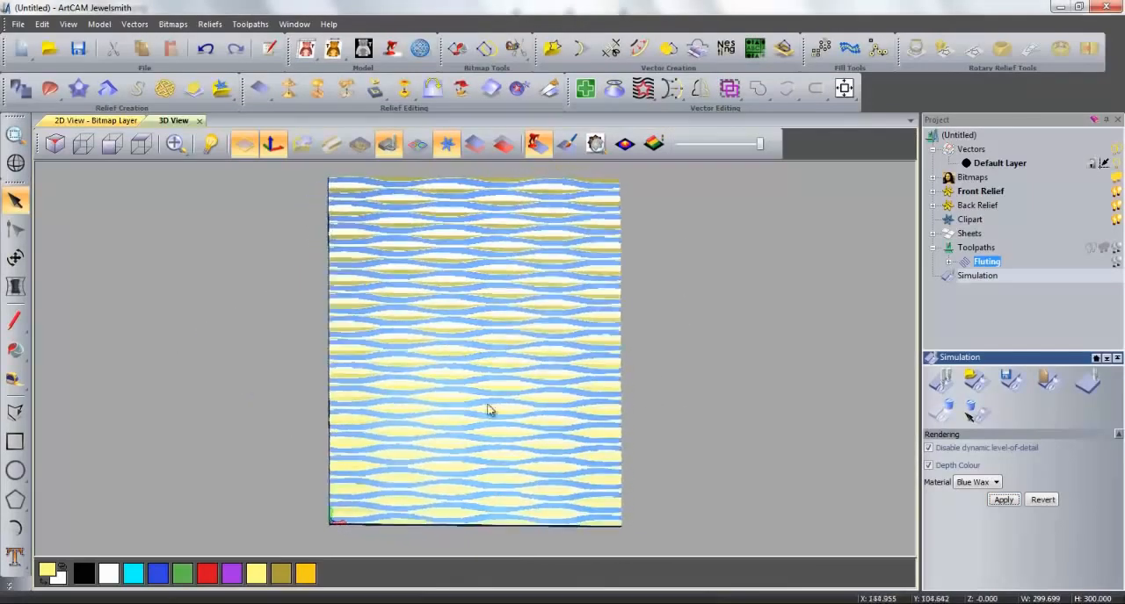
drag(608, 374, 412, 372)
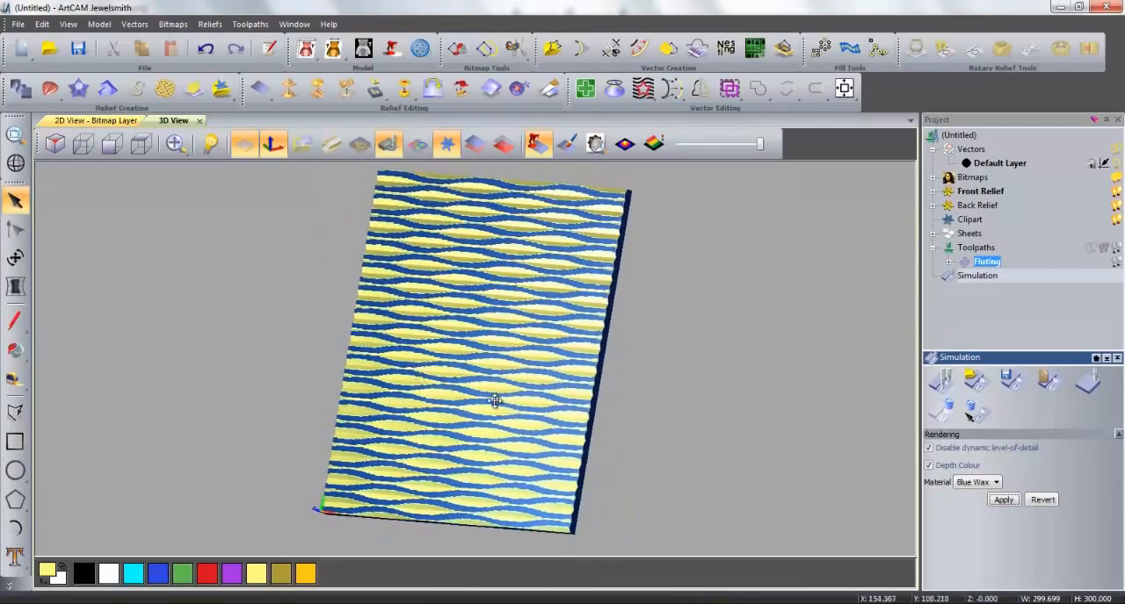
drag(494, 402, 655, 349)
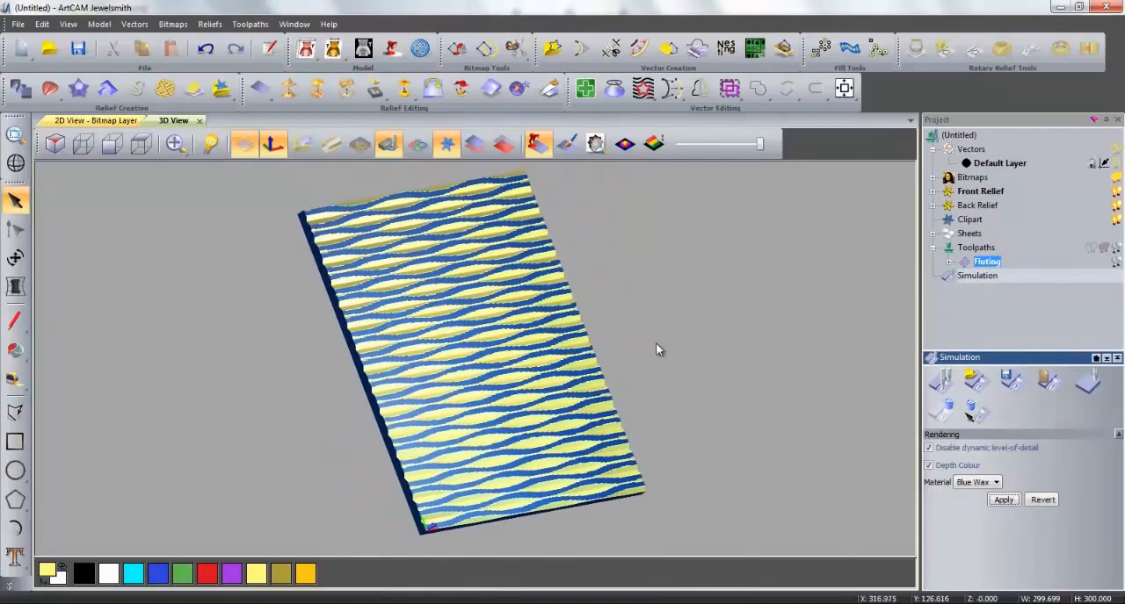